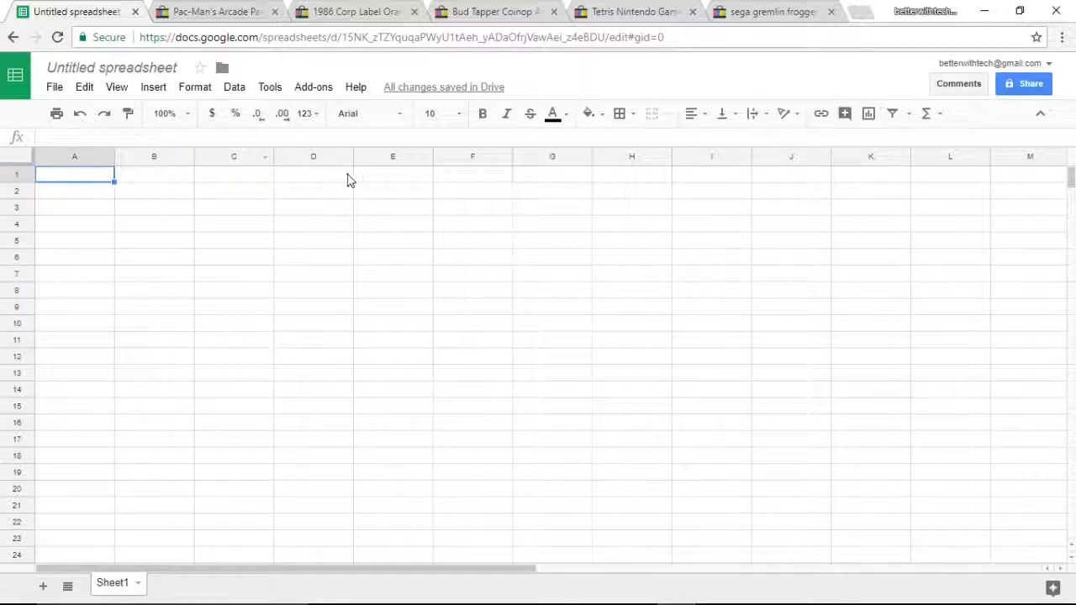
# Enter the sample text "hello" in cell D7 and move the selection to C4.
pyautogui.click(304, 280)
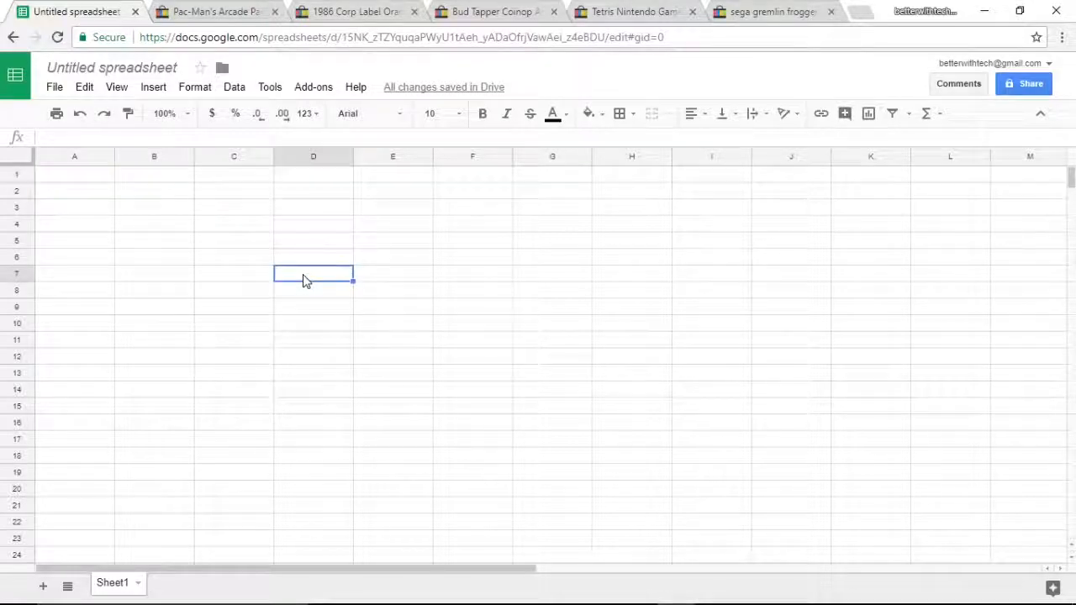
pyautogui.write('hello')
pyautogui.press('Up')
pyautogui.press('Up')
pyautogui.press('Up')
pyautogui.press('Left')
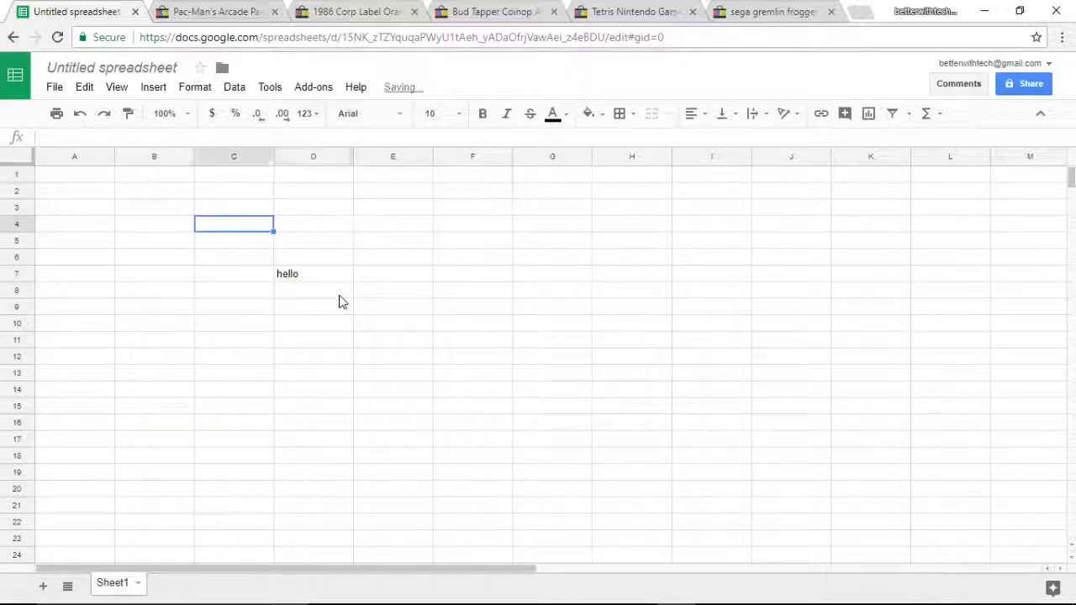
# Move the selection through the neighbouring cells back to D7 and delete its text.
pyautogui.press('Left')
pyautogui.press('Down')
pyautogui.press('Down')
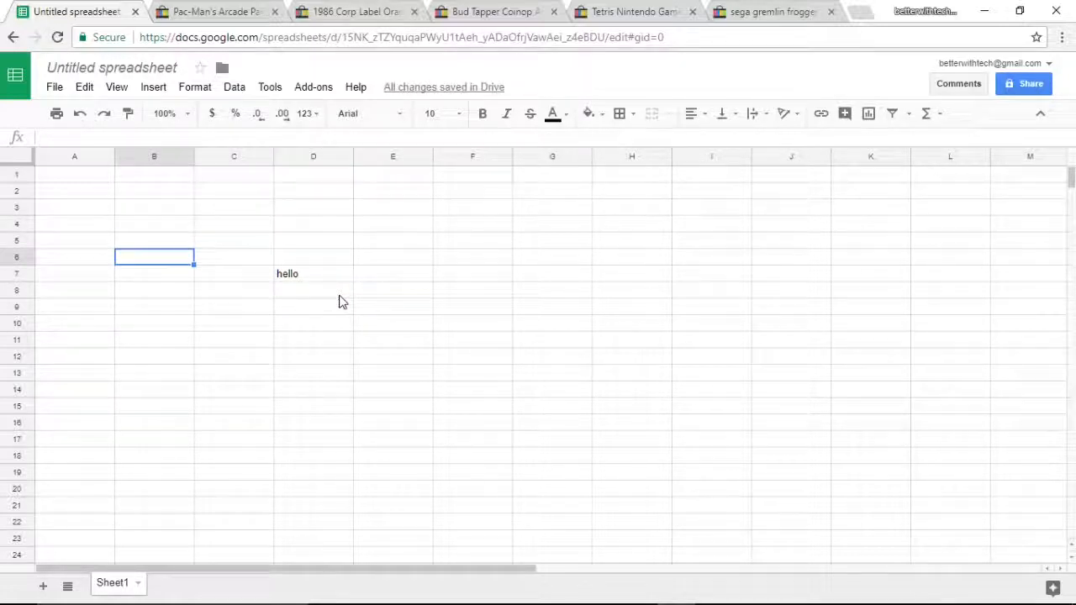
pyautogui.press('Right')
pyautogui.press('Right')
pyautogui.press('Down')
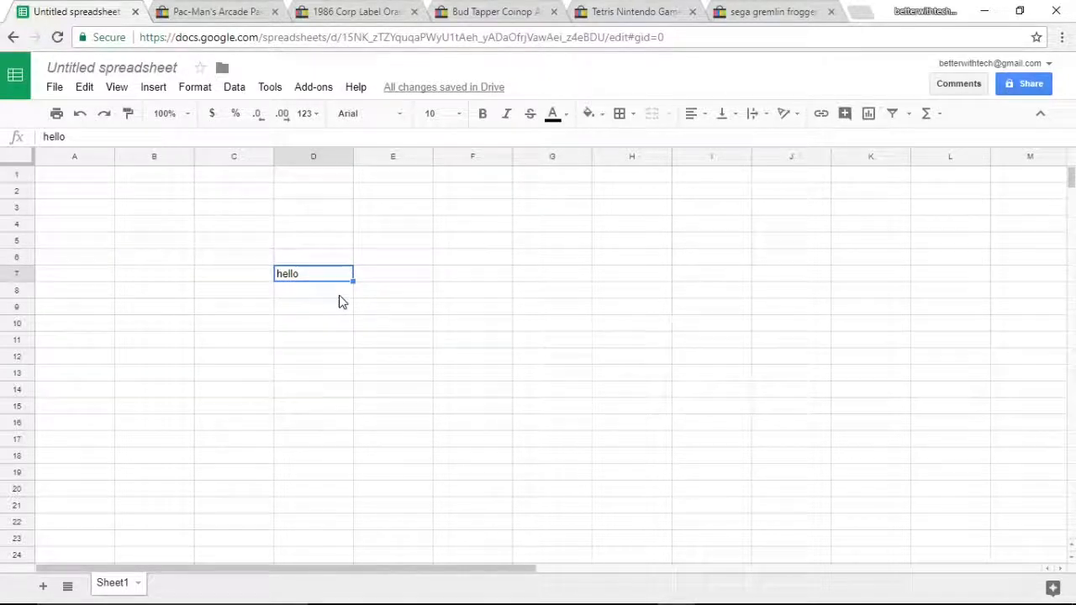
pyautogui.press('Delete')
# Rename the spreadsheet as "Game List".
pyautogui.click(116, 71)
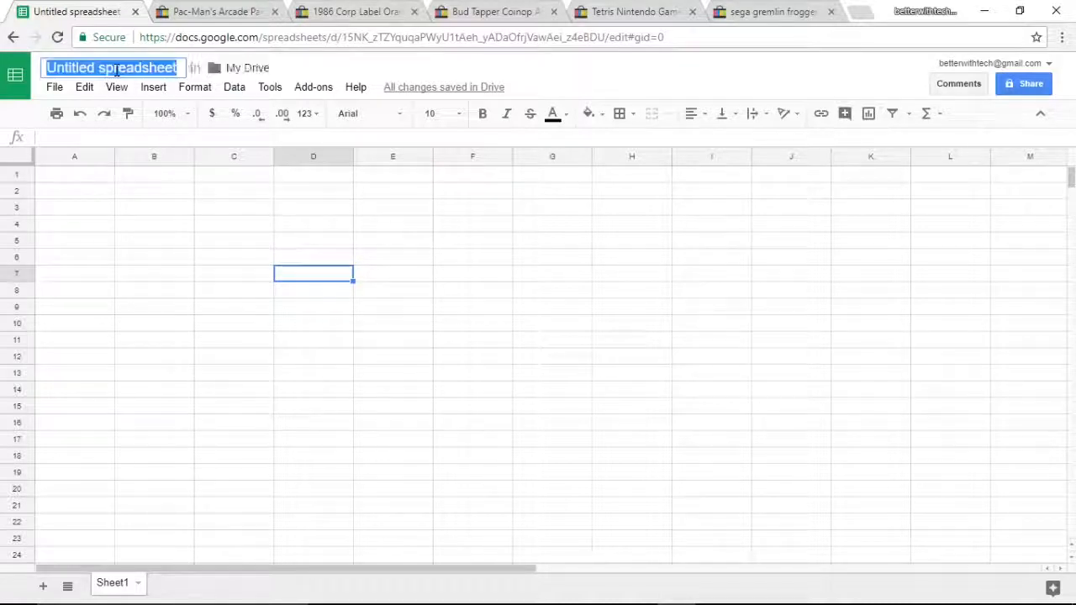
pyautogui.write('Gam')
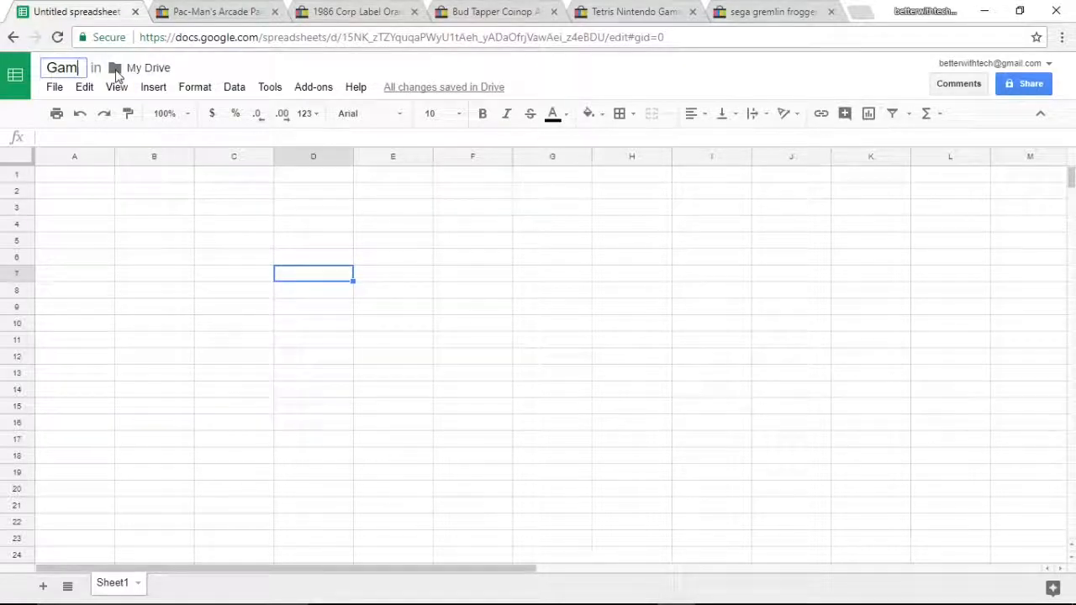
pyautogui.write('e List')
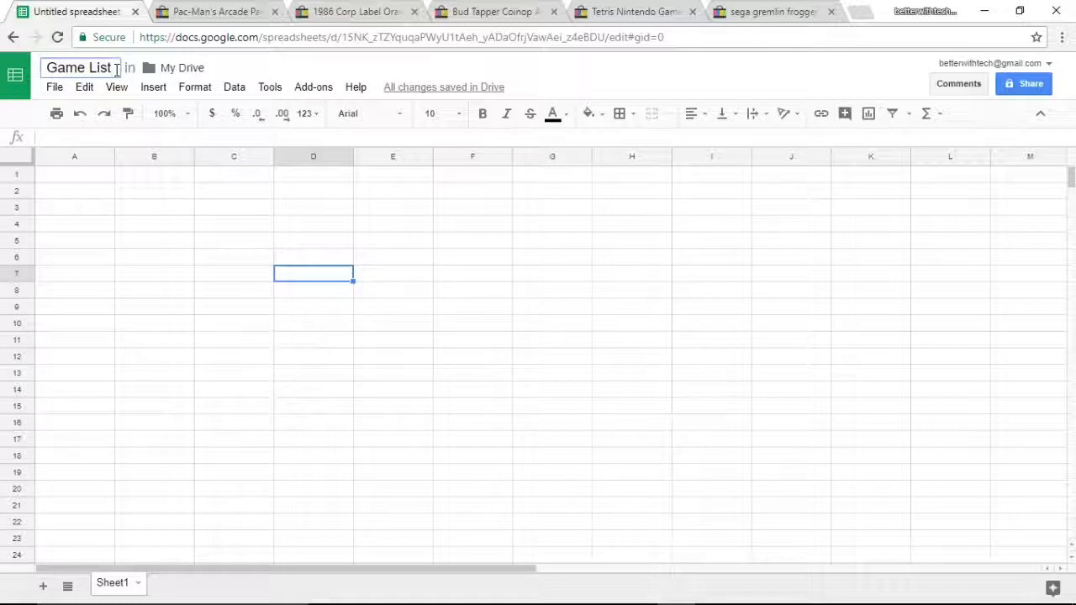
pyautogui.press('Return')
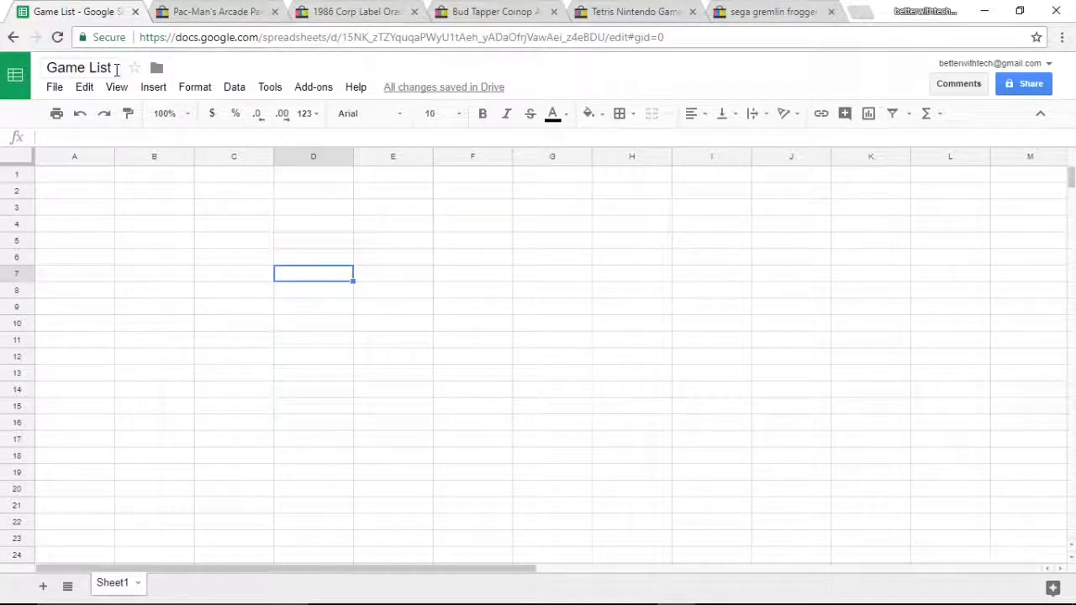
# Enter the column headers "Game" in A1 and "Price" in B1.
pyautogui.click(85, 182)
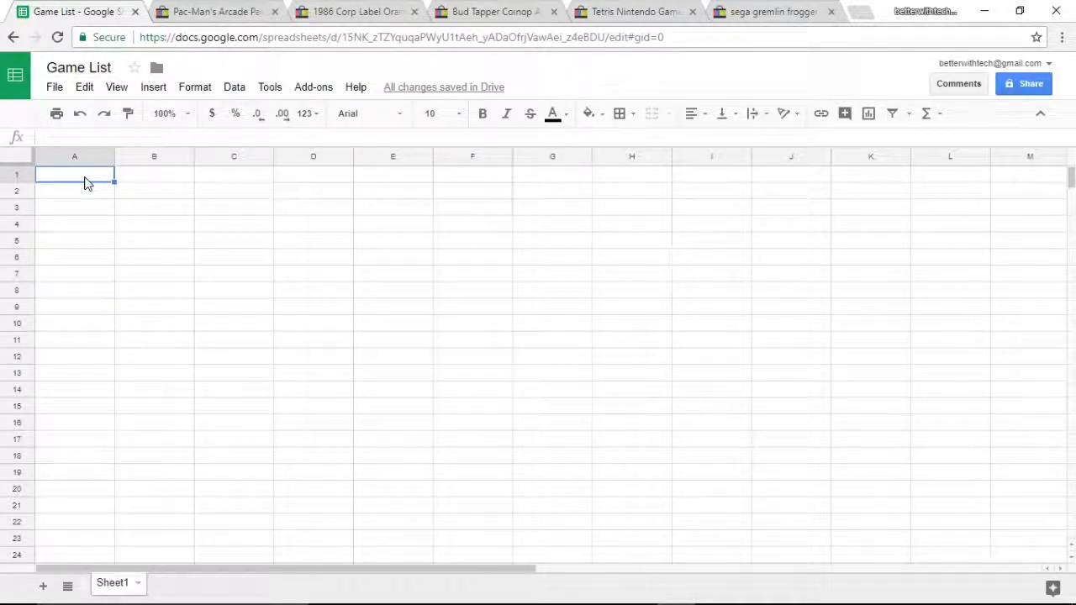
pyautogui.write('Game')
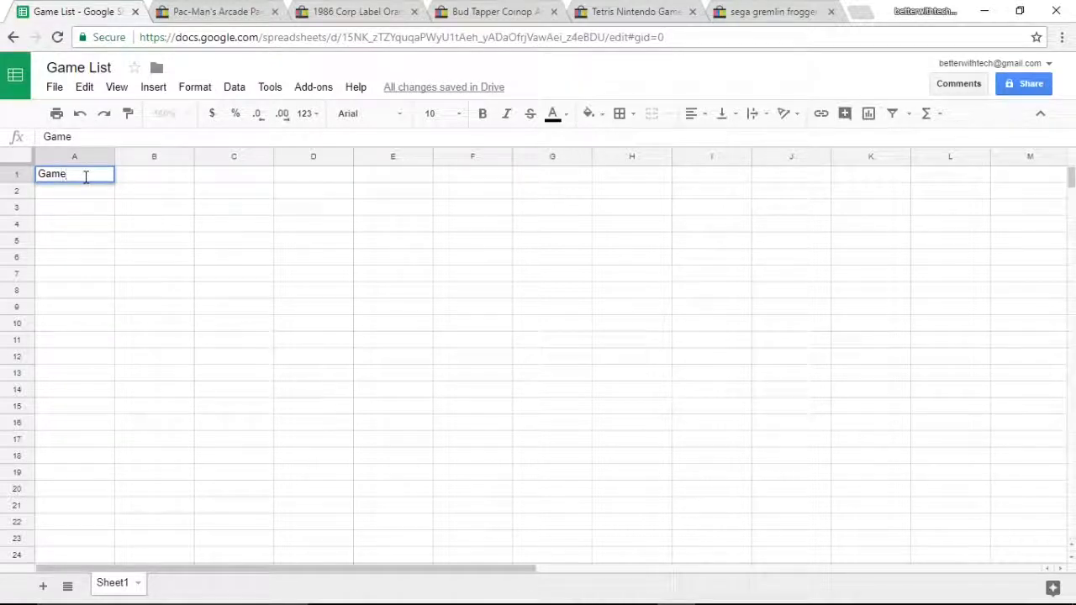
pyautogui.press('Tab')
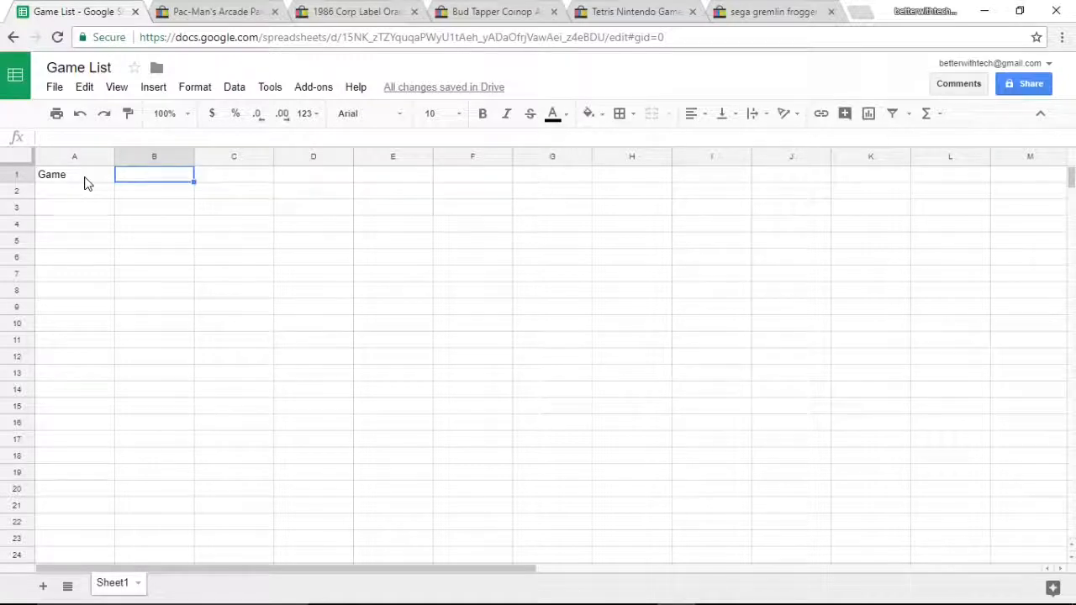
pyautogui.write('Price')
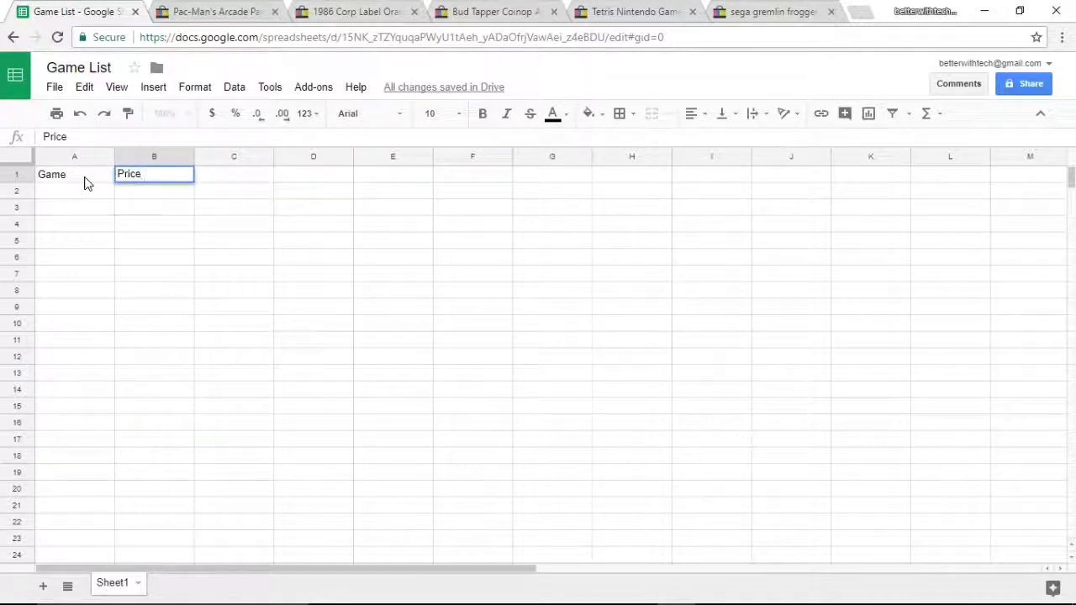
pyautogui.press('Return')
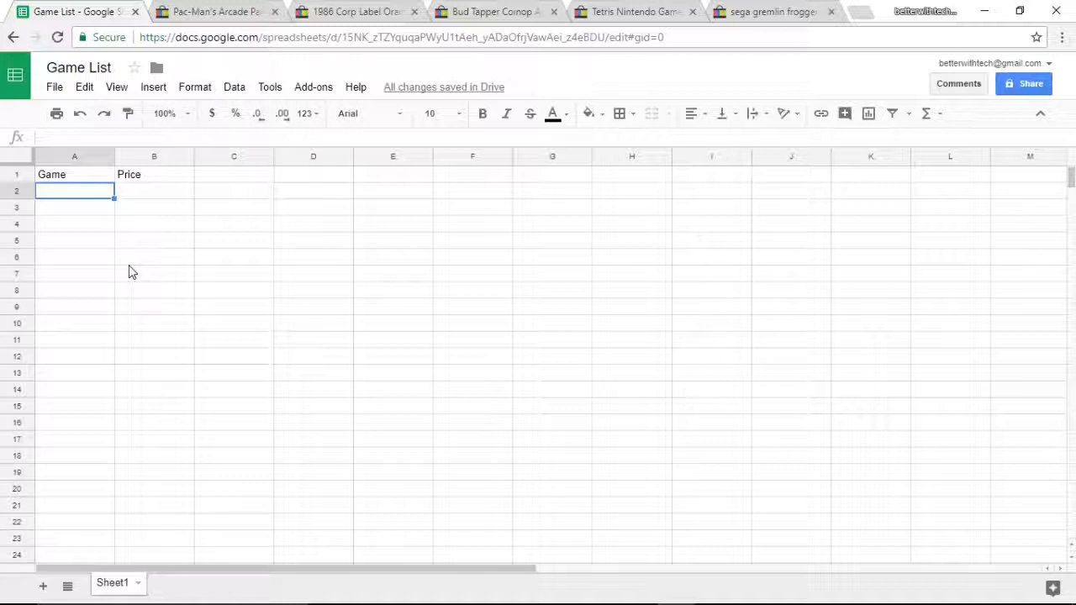
# Add "Pac-Man" in A2 and its price from the open eBay listing, 3499, in B2.
pyautogui.write('Pac-Ma')
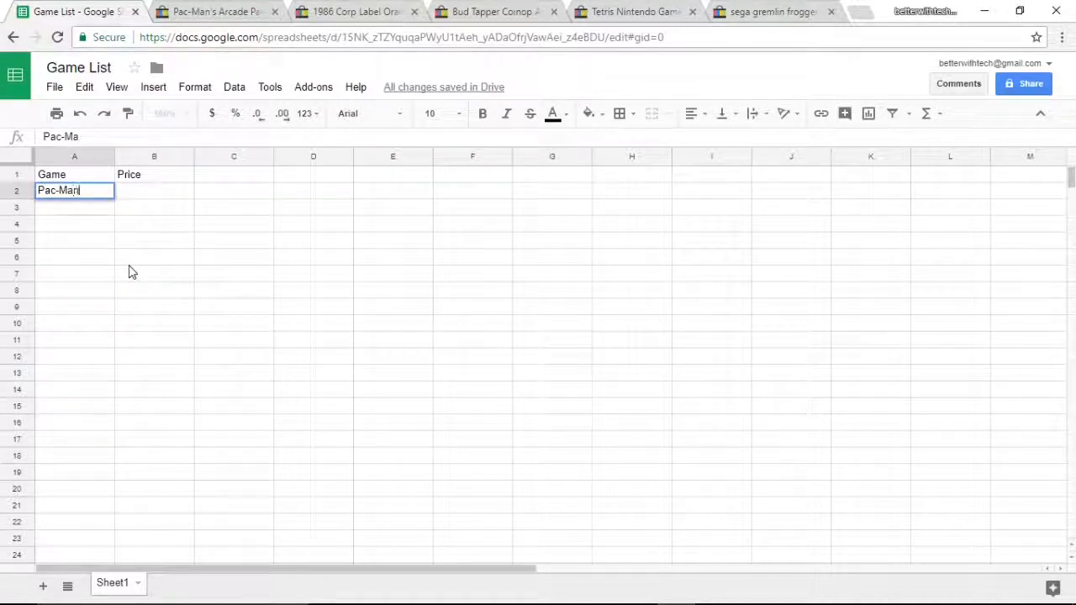
pyautogui.write('n')
pyautogui.press('Tab')
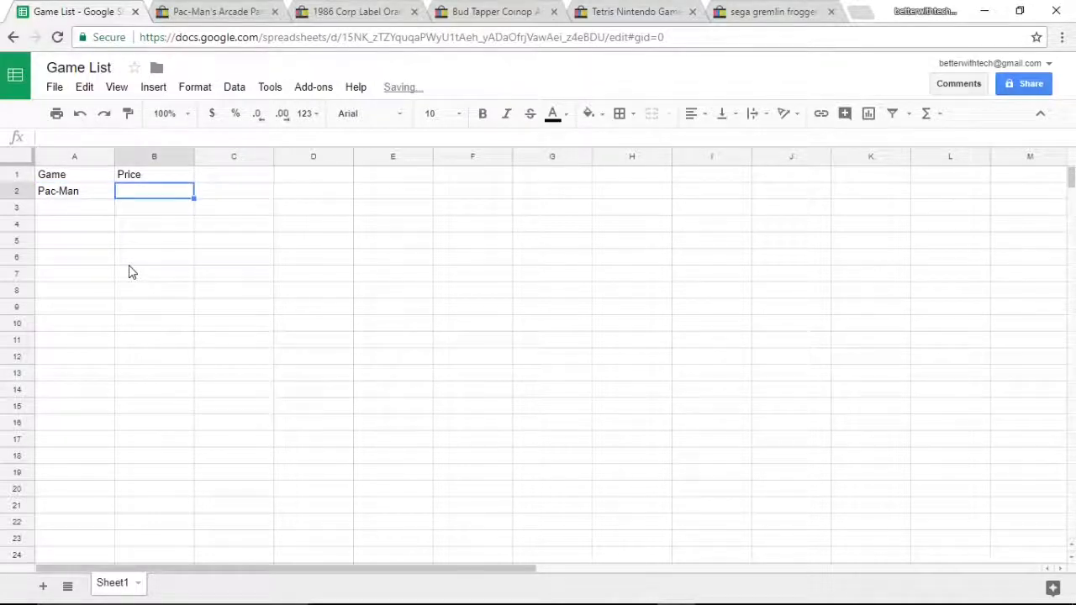
pyautogui.click(203, 15)
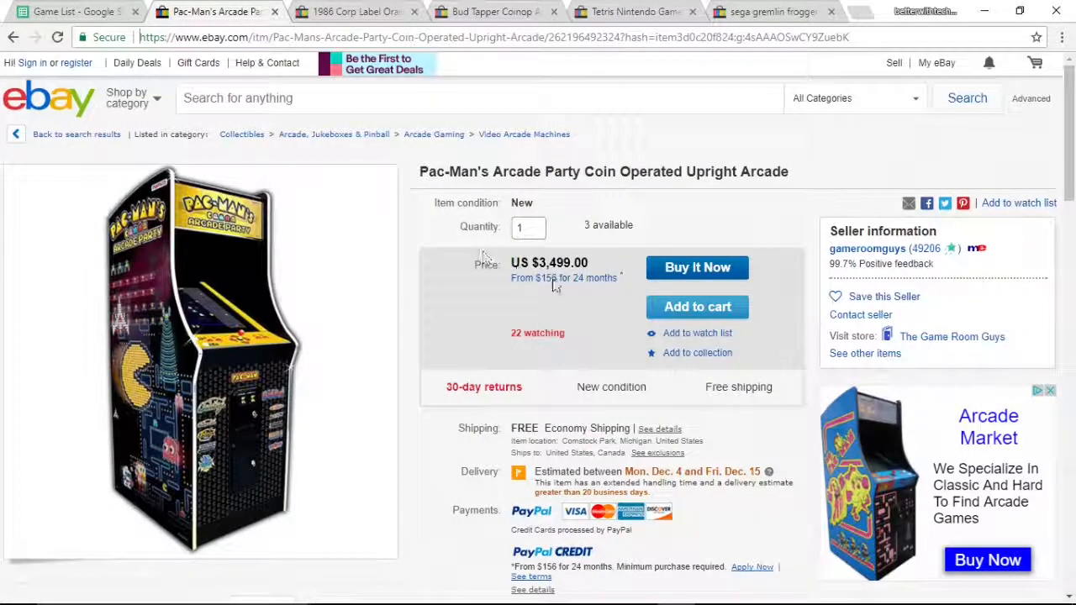
pyautogui.click(93, 11)
pyautogui.write('3499')
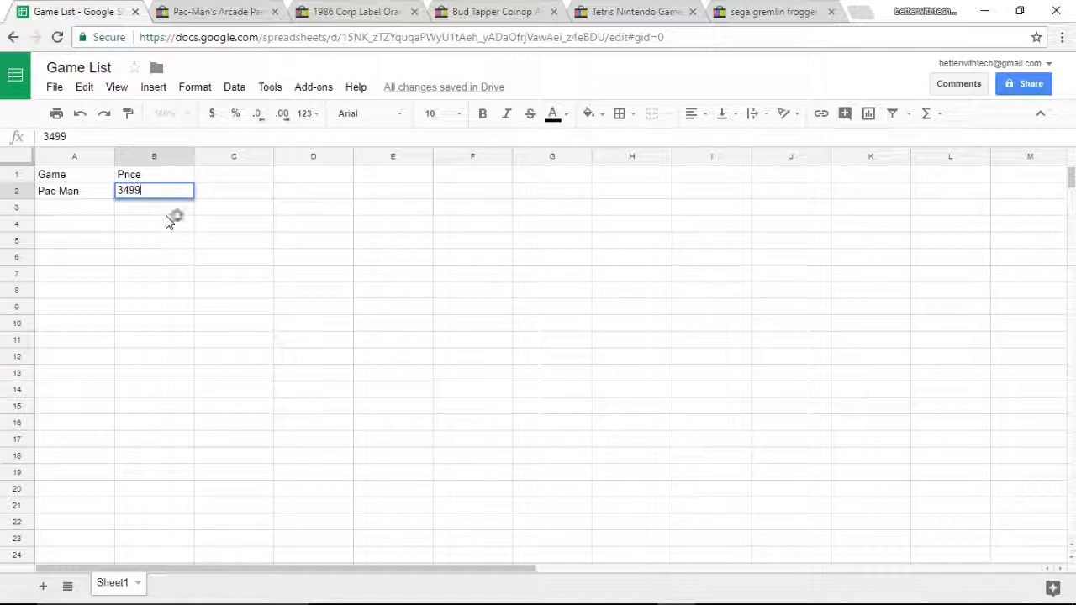
pyautogui.press('Return')
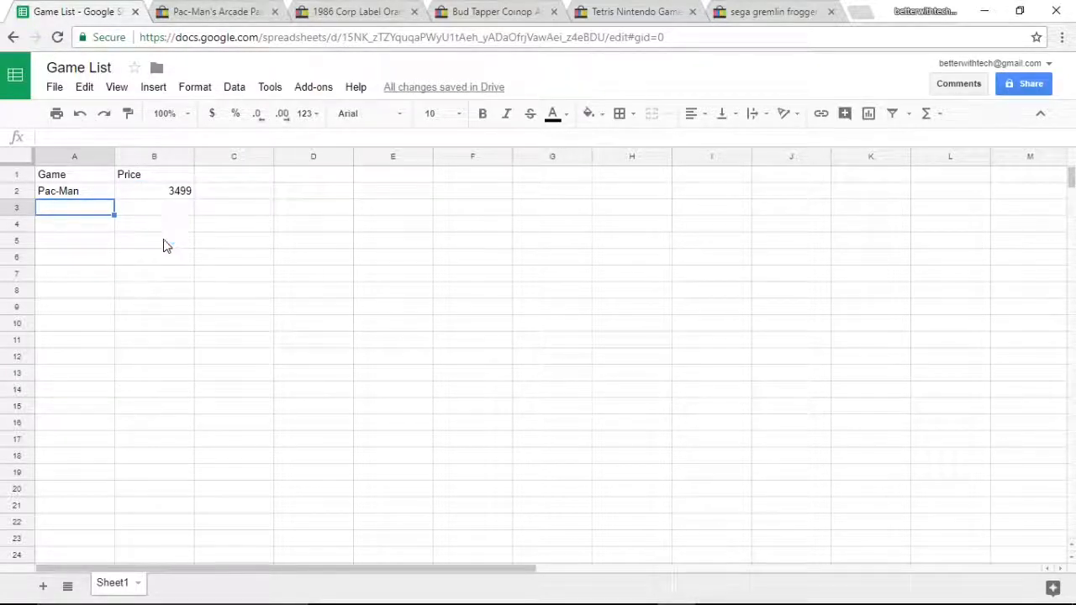
# Add "Breakout" in A3 and its price from the open eBay listing, 299.95, in B3.
pyautogui.write('Breakout')
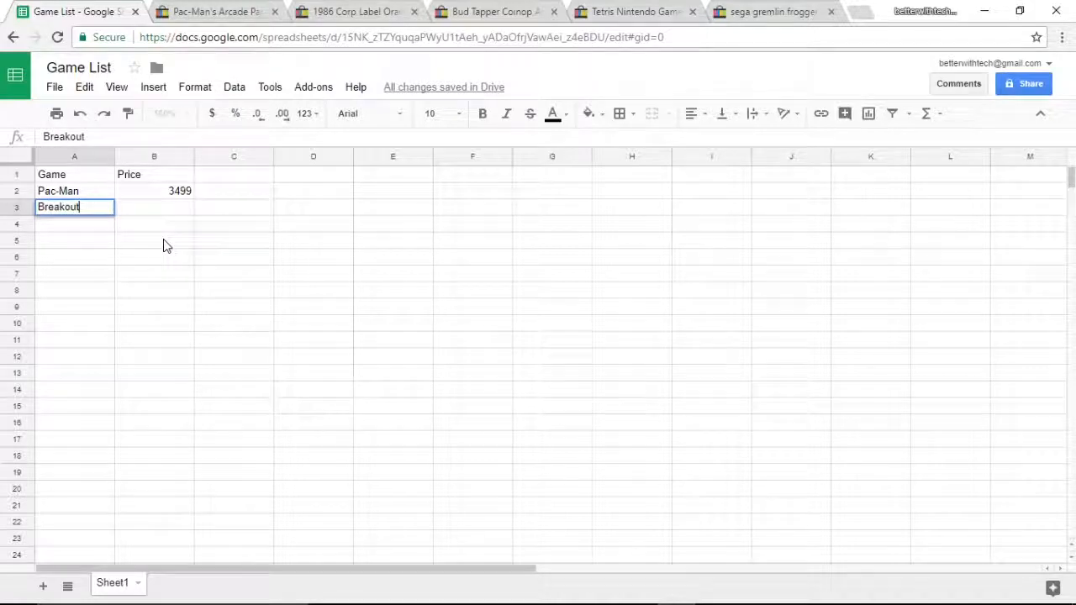
pyautogui.press('Tab')
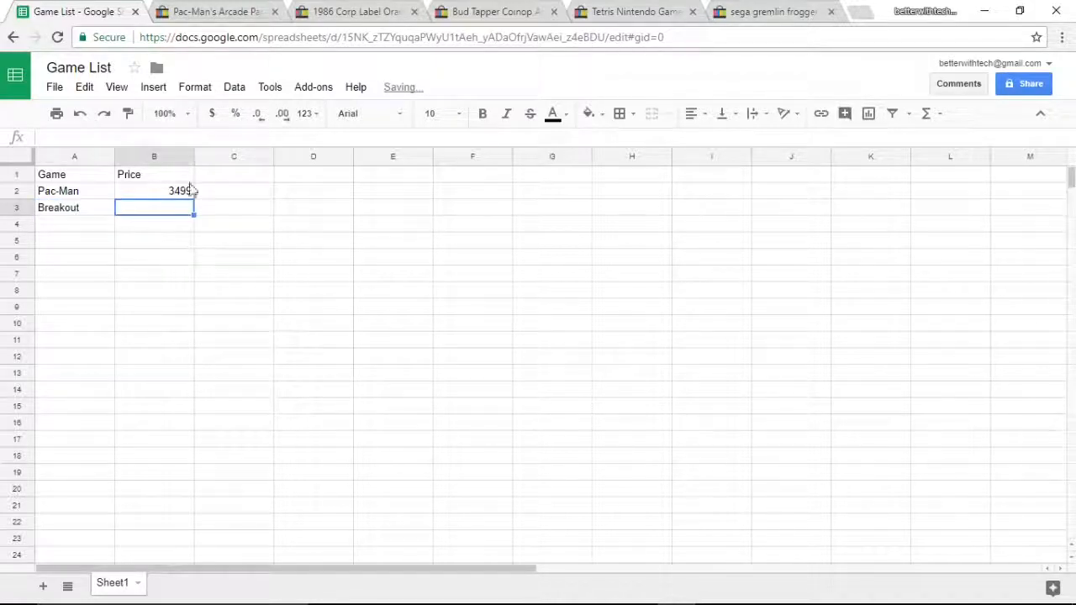
pyautogui.click(327, 19)
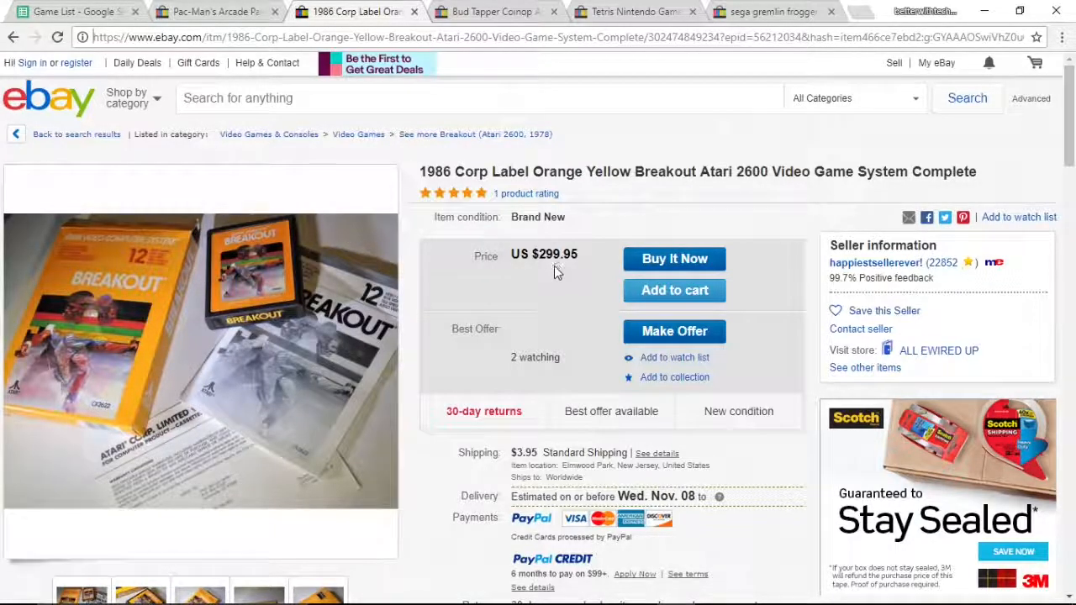
pyautogui.click(108, 14)
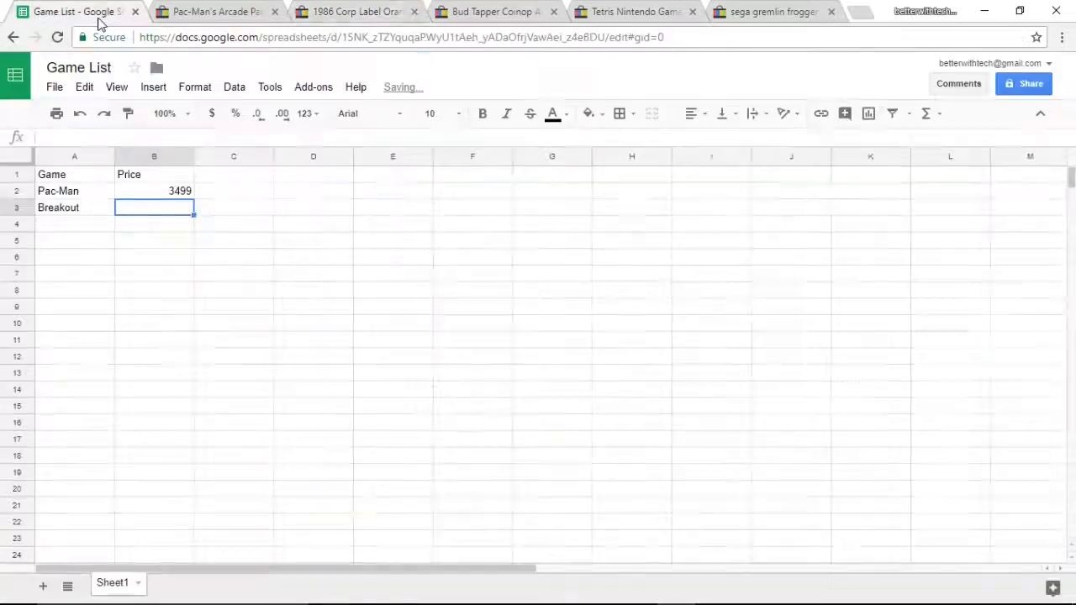
pyautogui.write('29')
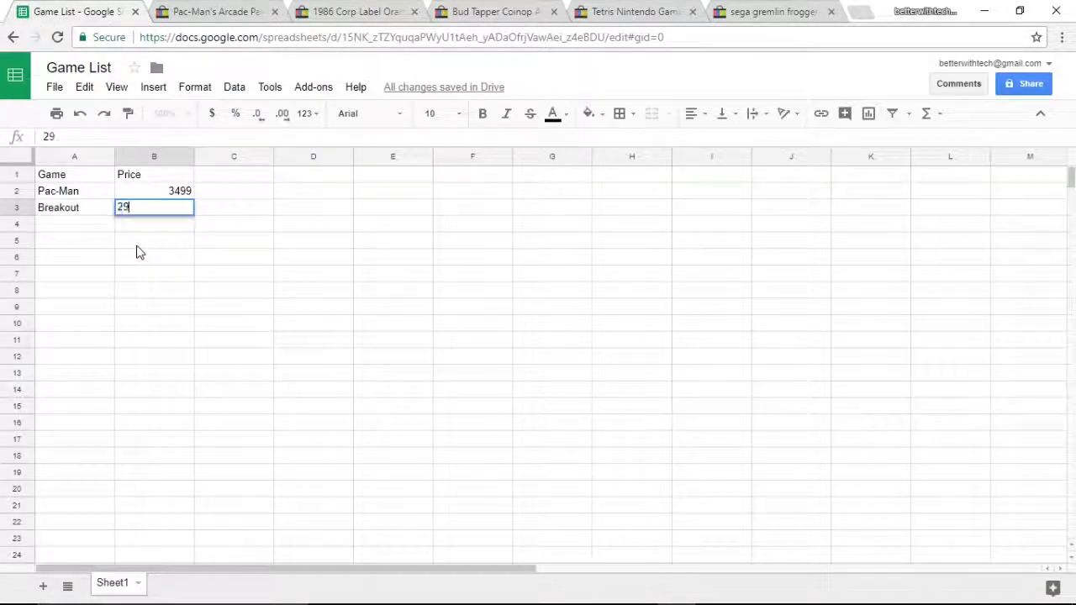
pyautogui.write('9.95')
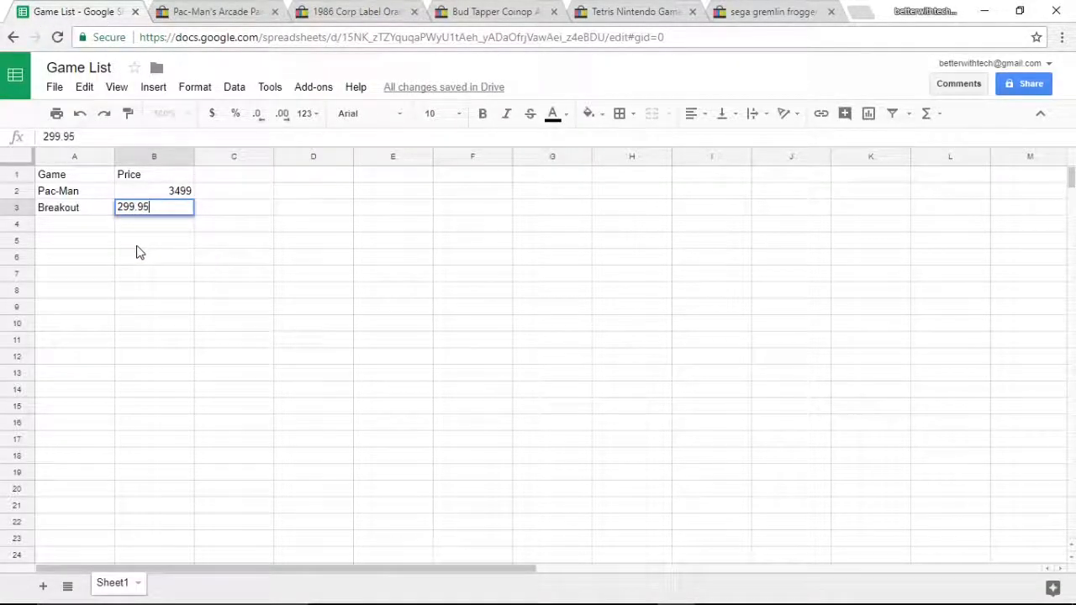
pyautogui.press('Return')
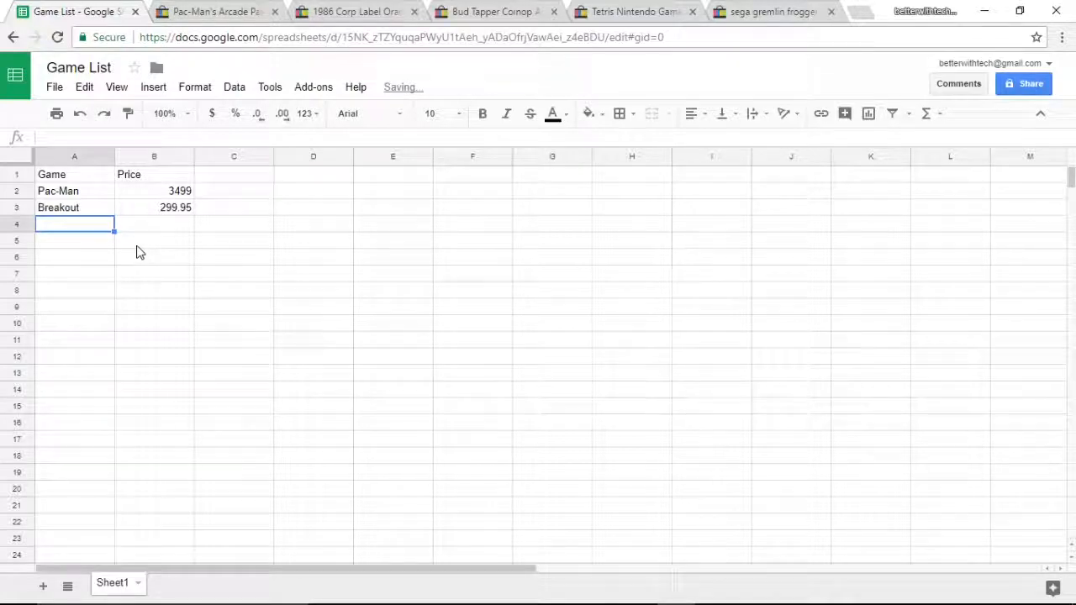
# Add "Tapper" in A4 and its price from the open eBay listing, 3000, in B4.
pyautogui.write('pper')
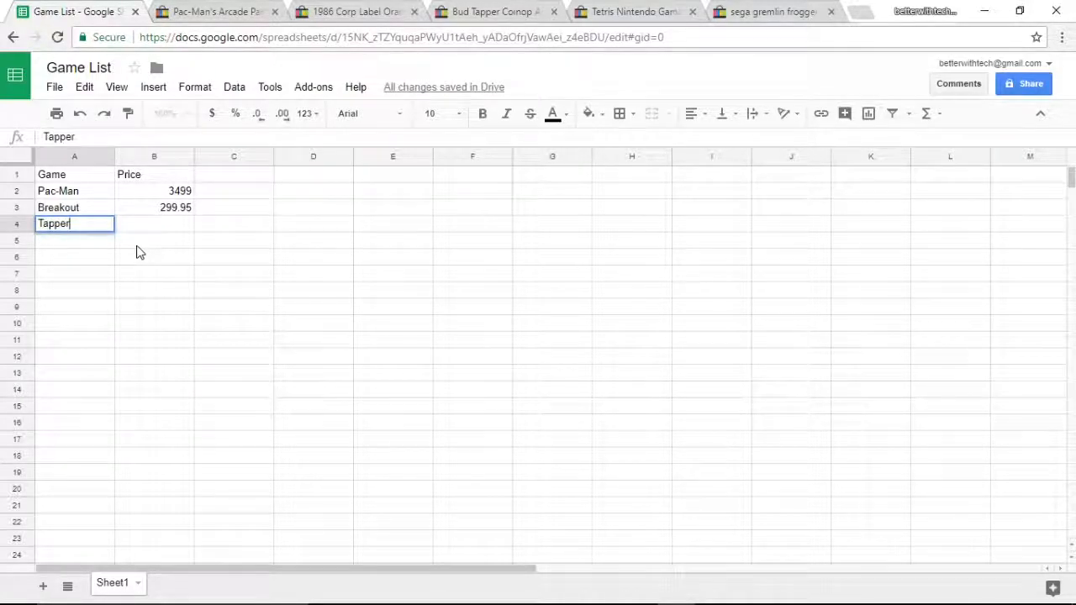
pyautogui.press('Tab')
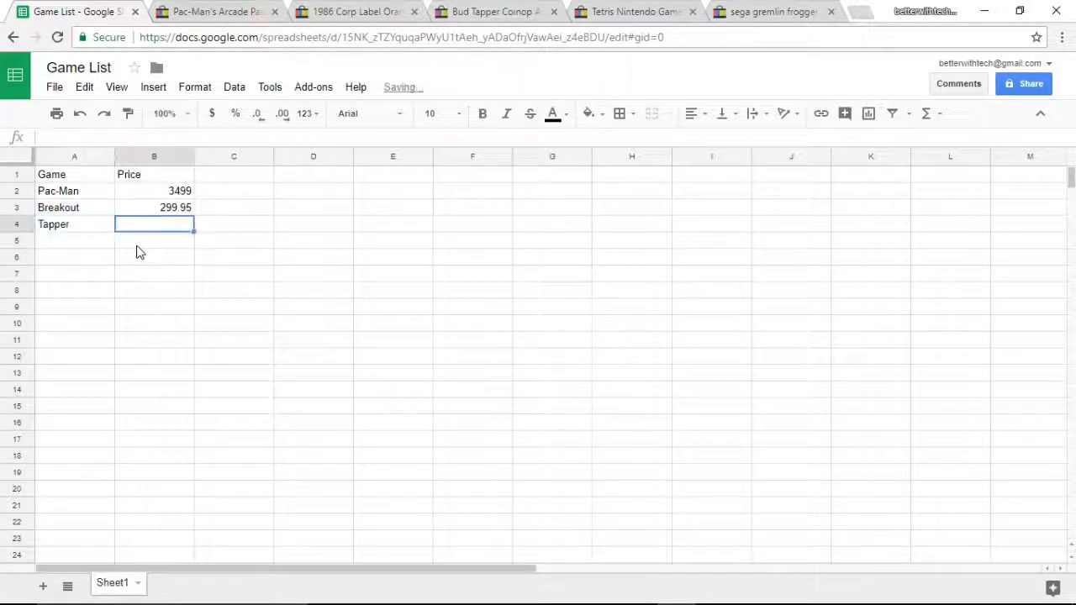
pyautogui.click(481, 12)
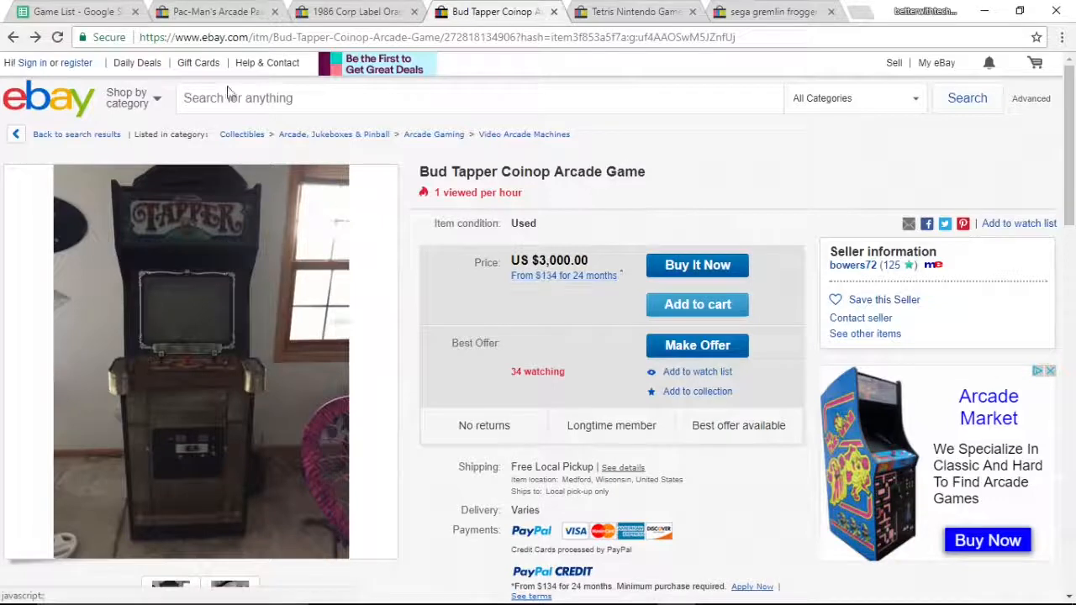
pyautogui.click(104, 15)
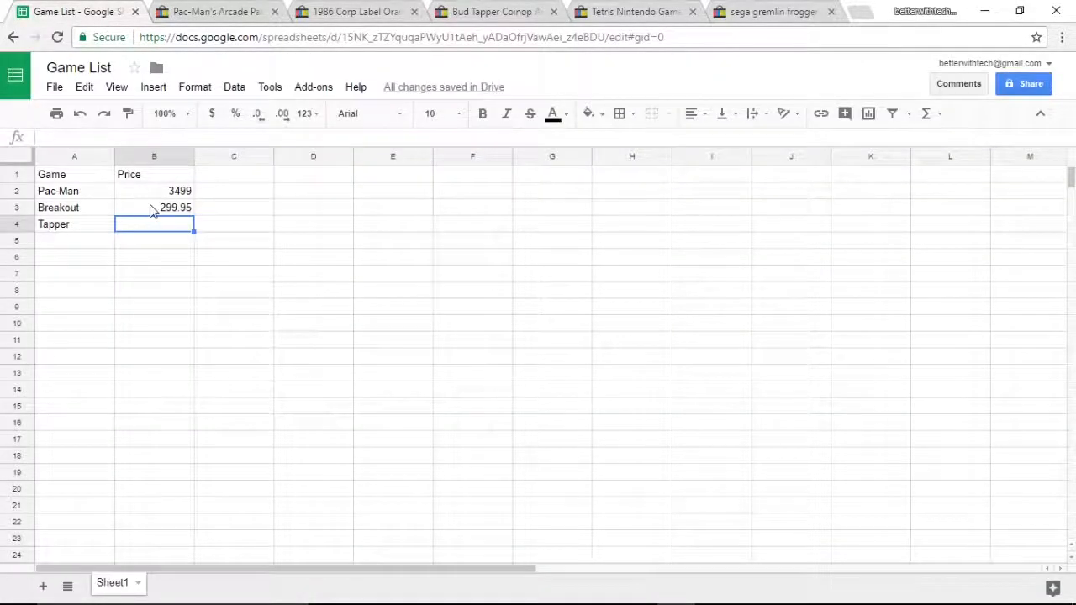
pyautogui.write('3000')
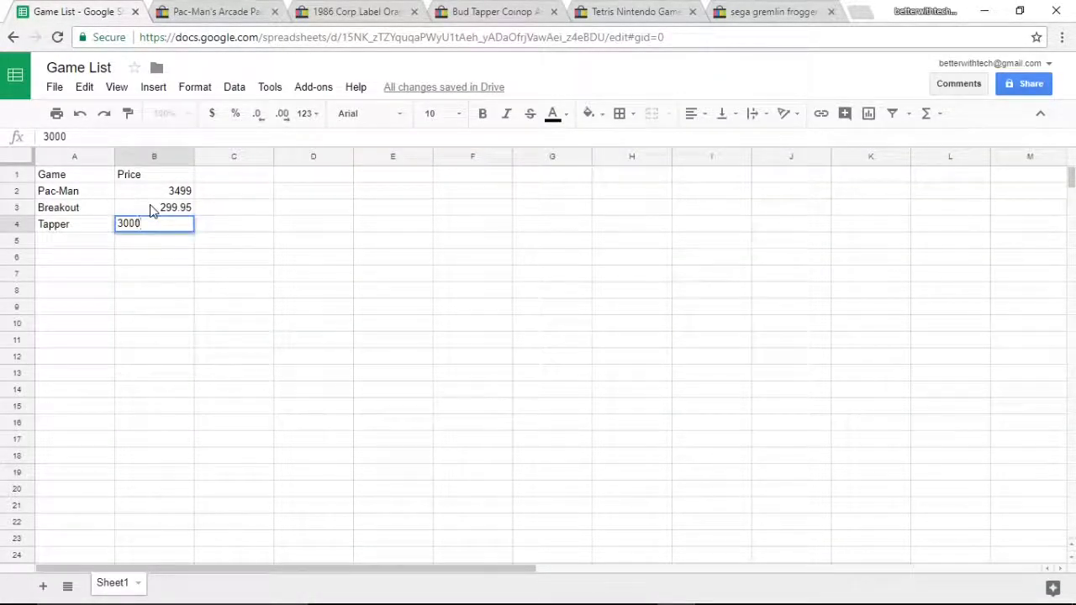
pyautogui.press('Return')
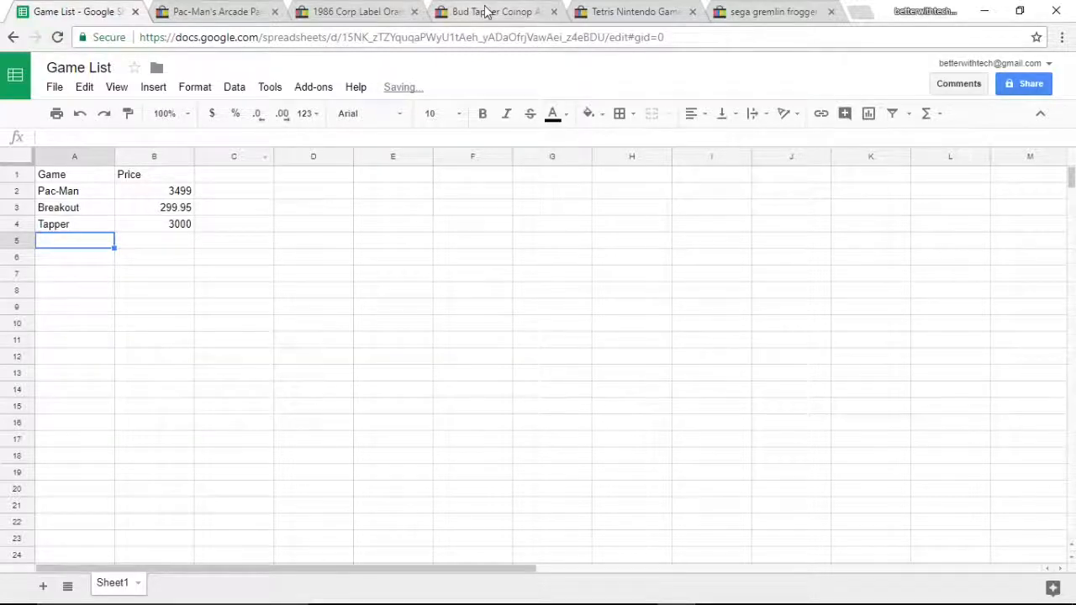
# Add "Tetris" in A5 and its price from the open eBay listing, 8.47, in B5.
pyautogui.click(616, 17)
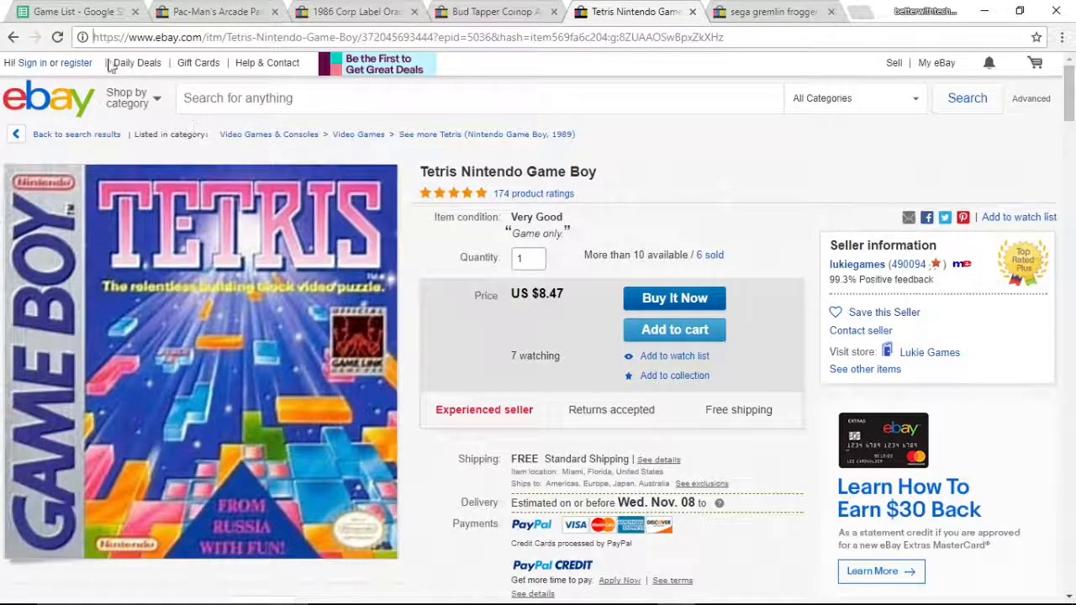
pyautogui.click(84, 14)
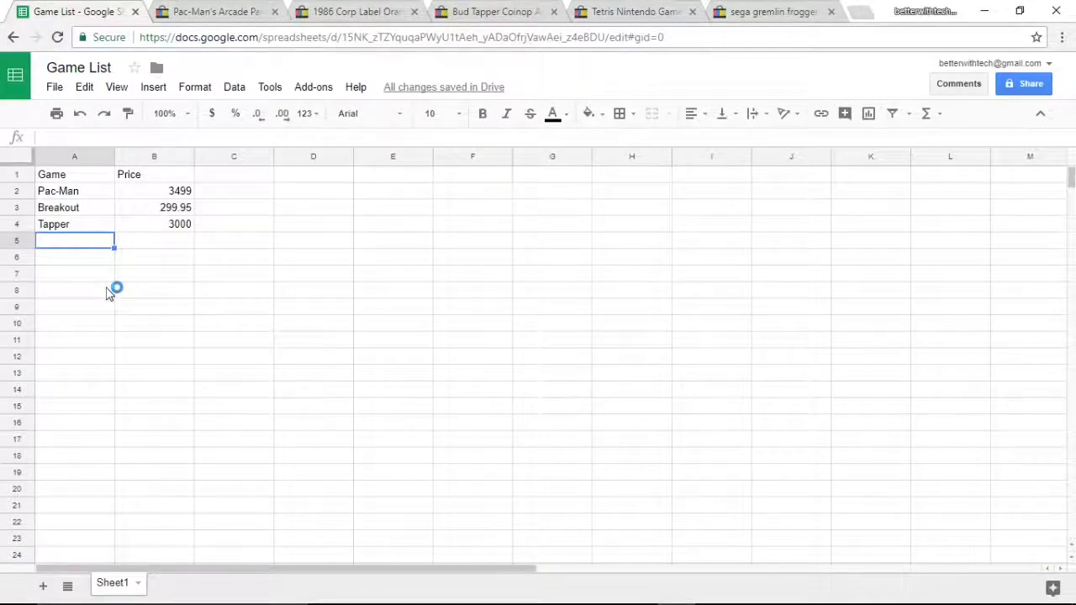
pyautogui.write('Tetris')
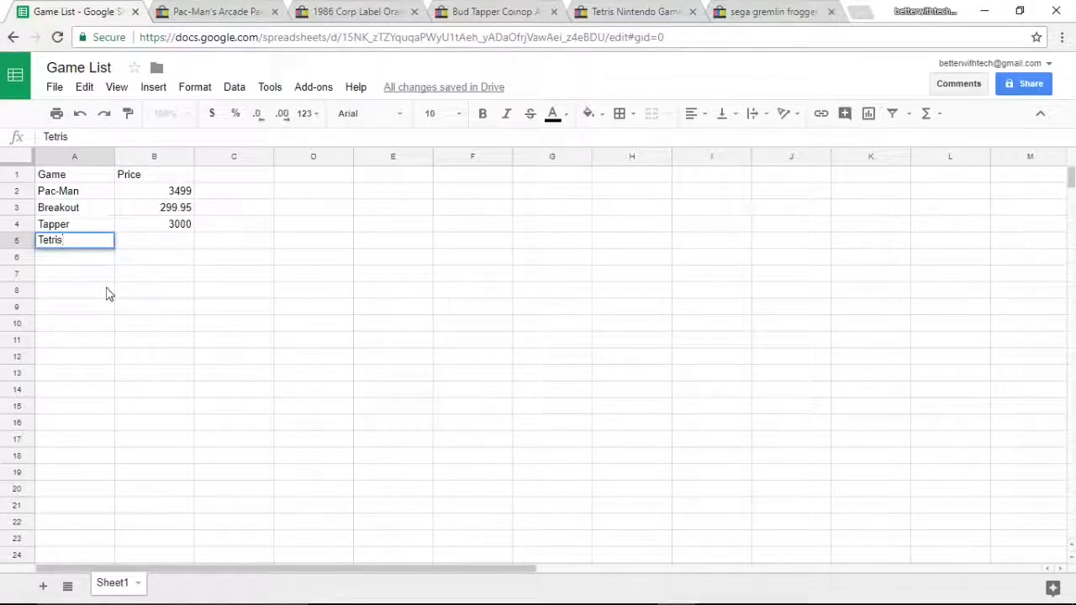
pyautogui.press('Tab')
pyautogui.write('8.4')
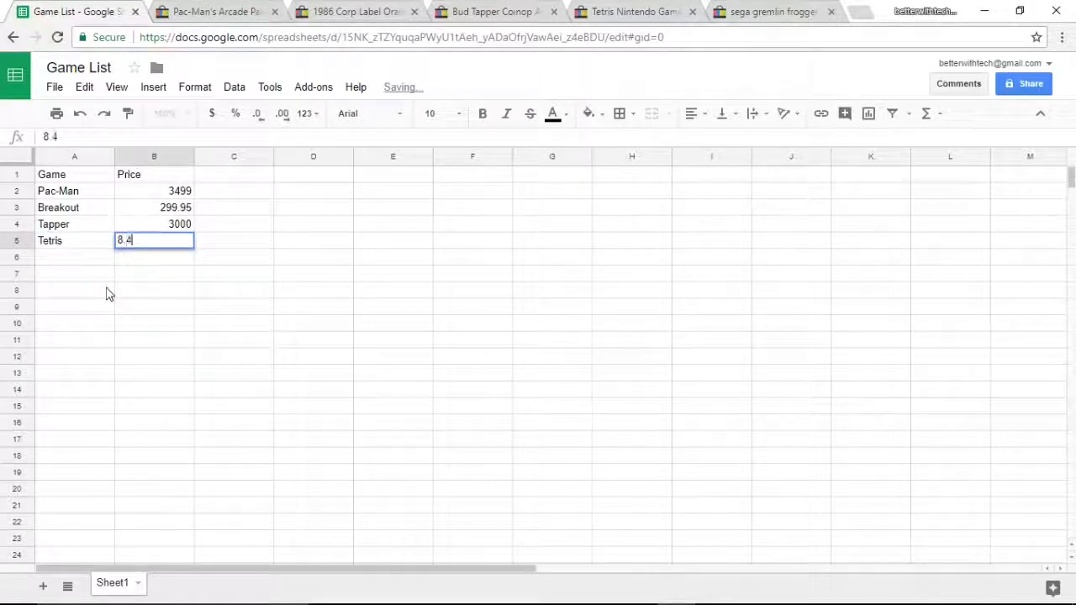
pyautogui.write('7')
pyautogui.press('Return')
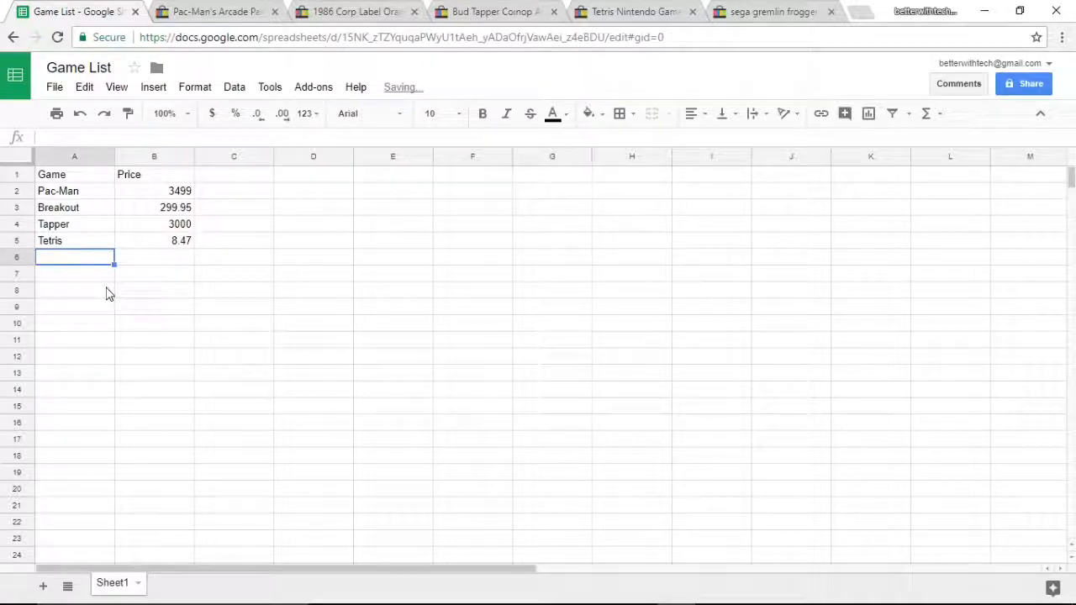
# Add "Frogger" in A6 and its price from the open eBay listing, 1450, in B6.
pyautogui.write('F')
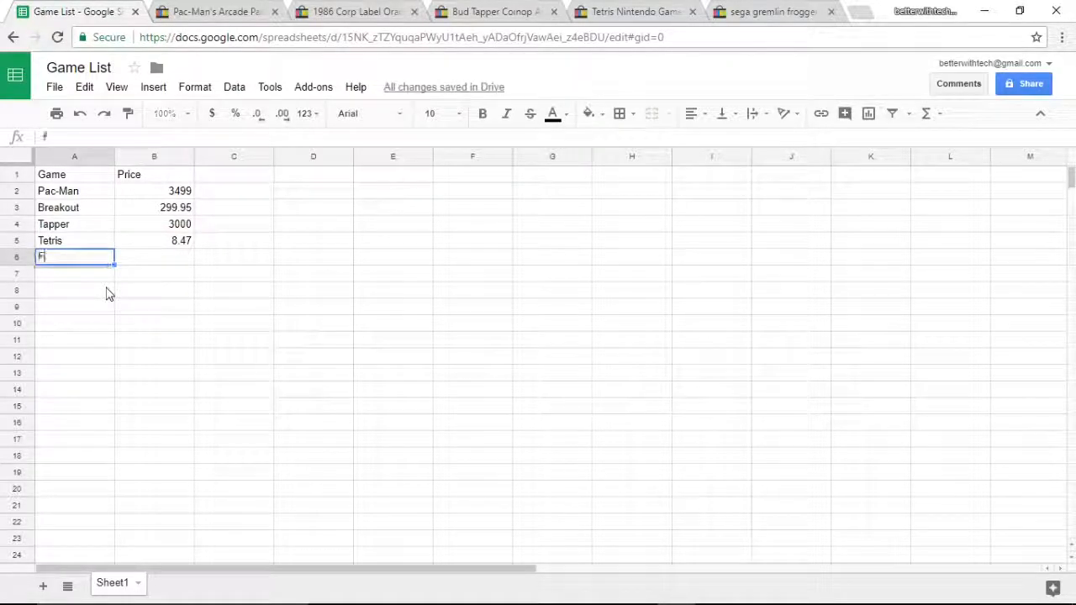
pyautogui.write('rogger')
pyautogui.press('Tab')
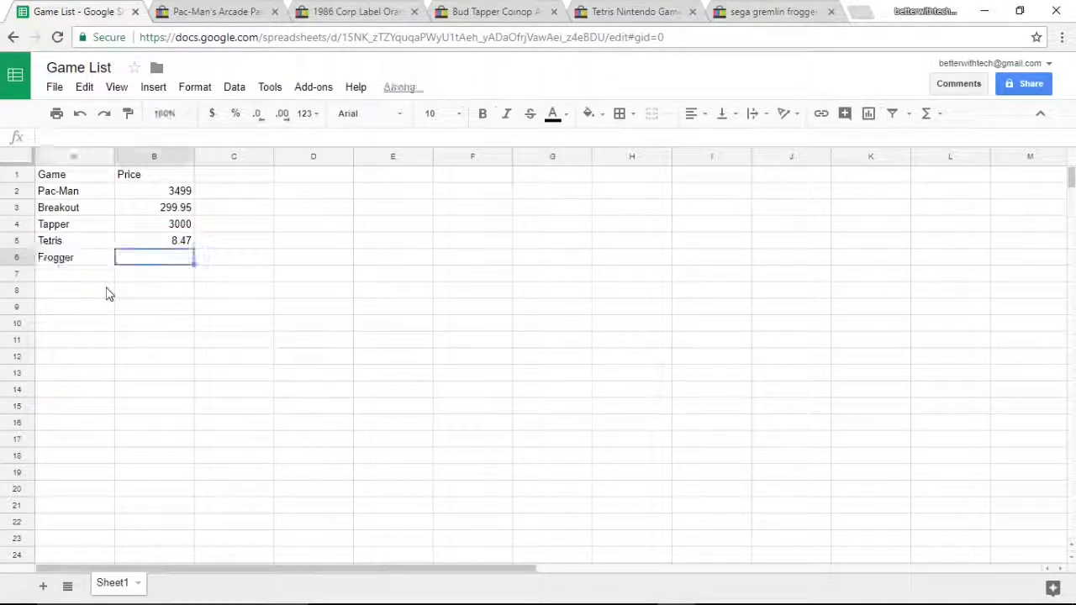
pyautogui.click(739, 10)
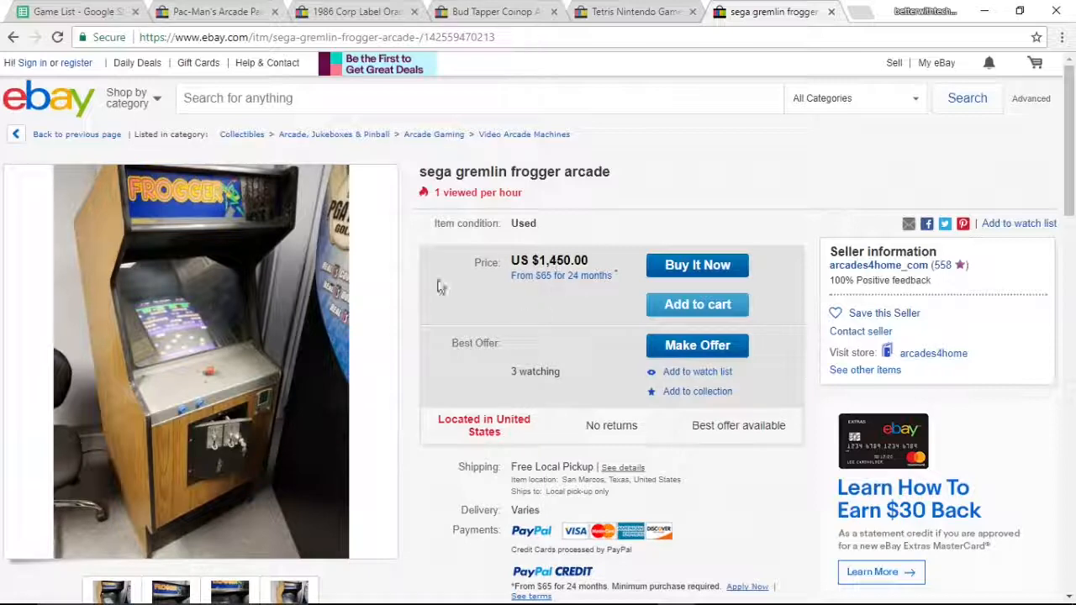
pyautogui.click(100, 10)
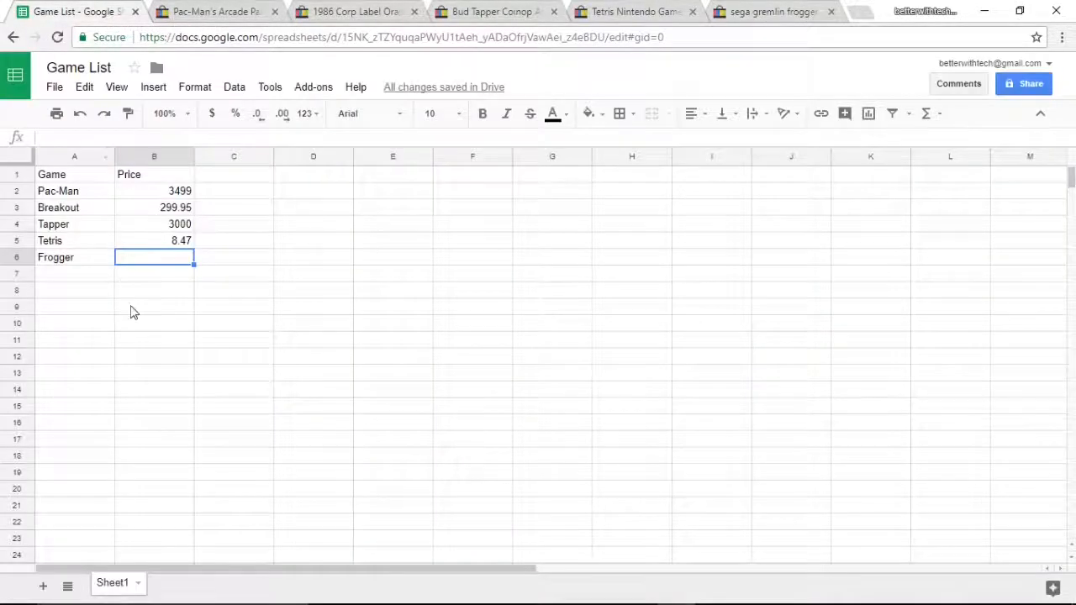
pyautogui.write('1450')
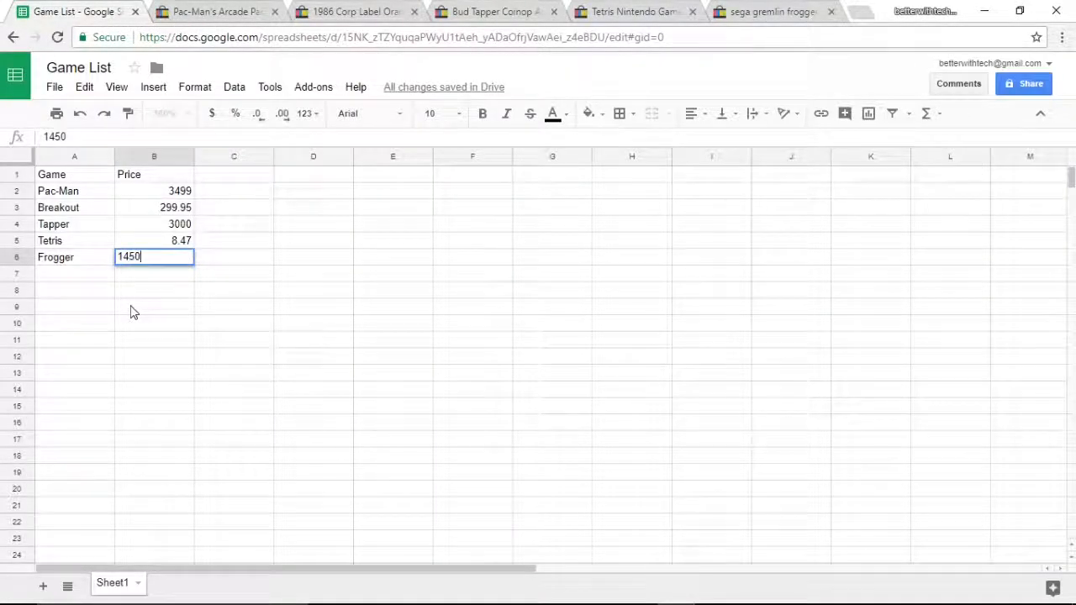
pyautogui.press('Return')
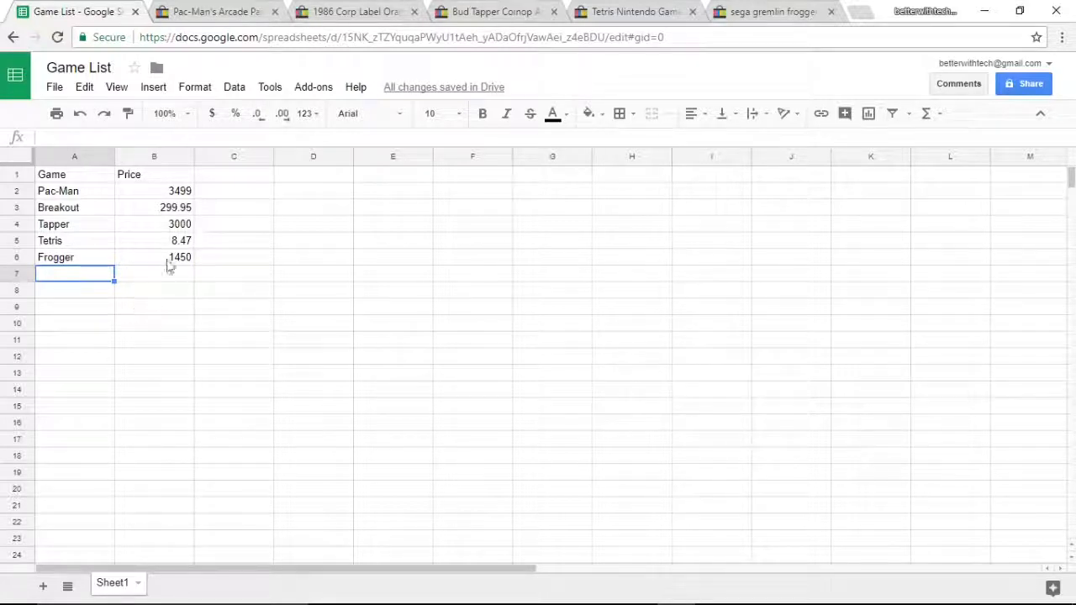
# Format the whole Price column (B) as currency.
pyautogui.click(172, 158)
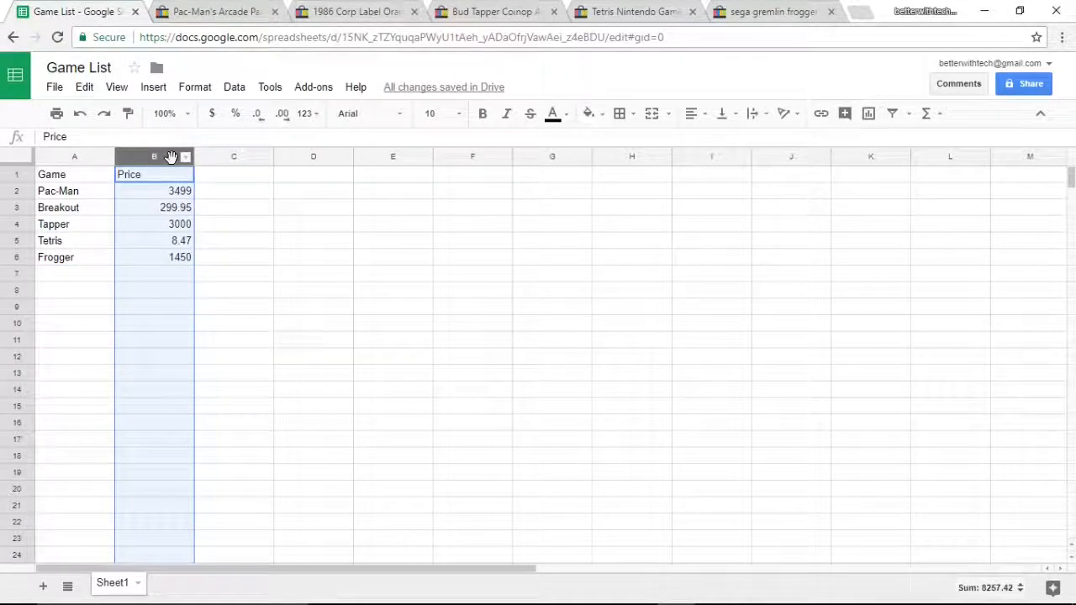
pyautogui.click(215, 114)
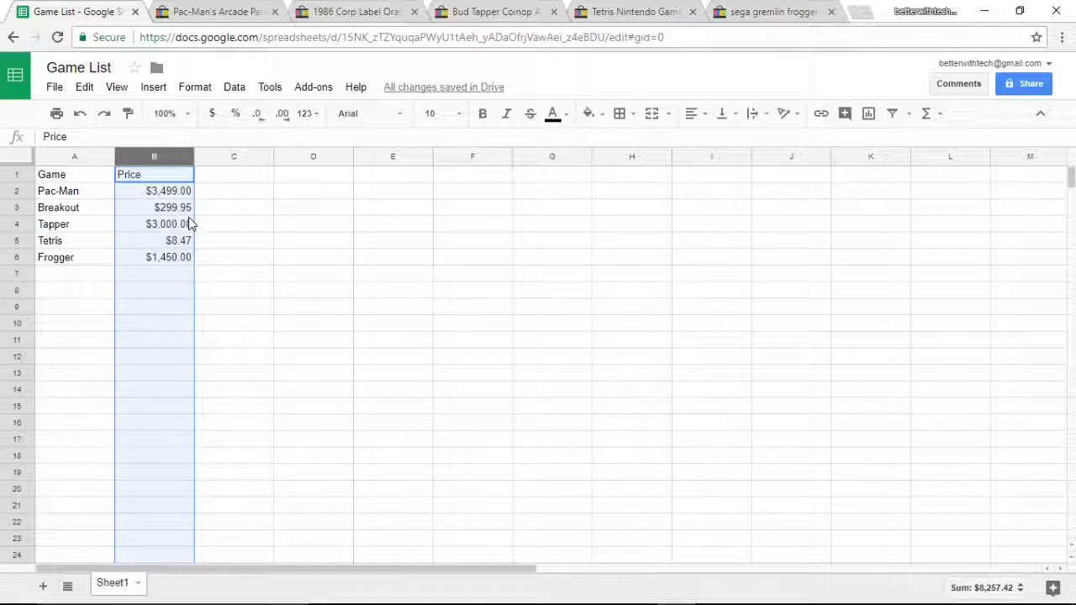
# Try the Price column with zero and with four decimal places, and return it to two decimals.
pyautogui.click(263, 115)
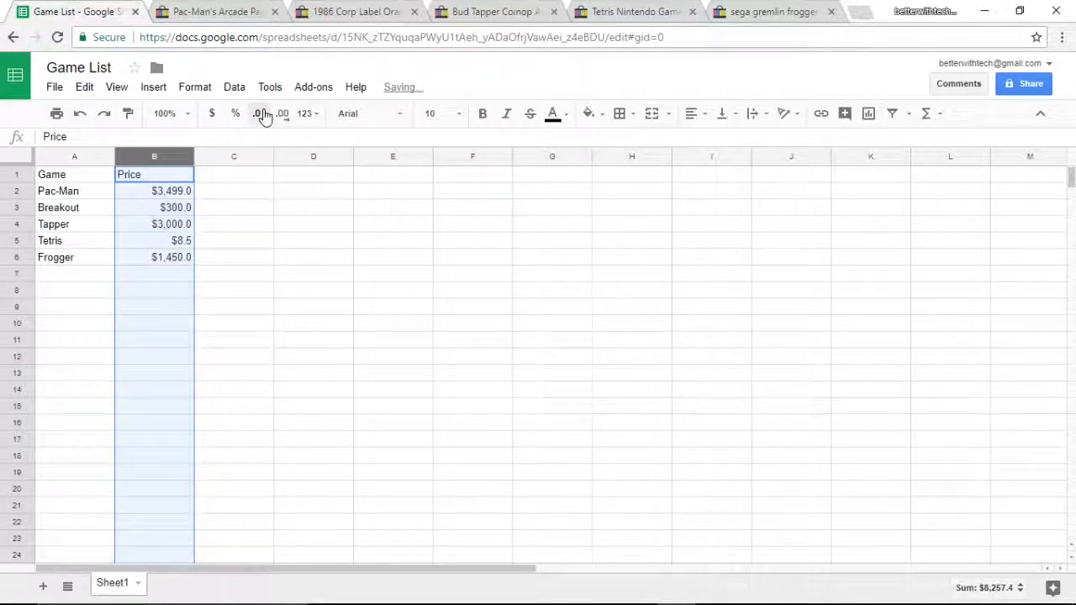
pyautogui.click(263, 115)
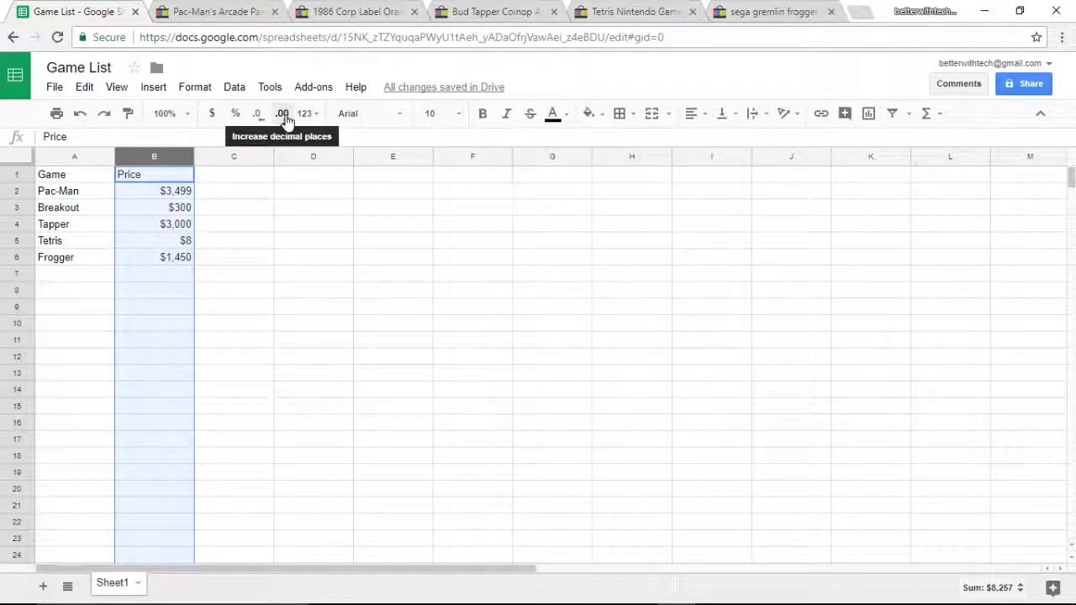
pyautogui.click(285, 117)
pyautogui.click(284, 118)
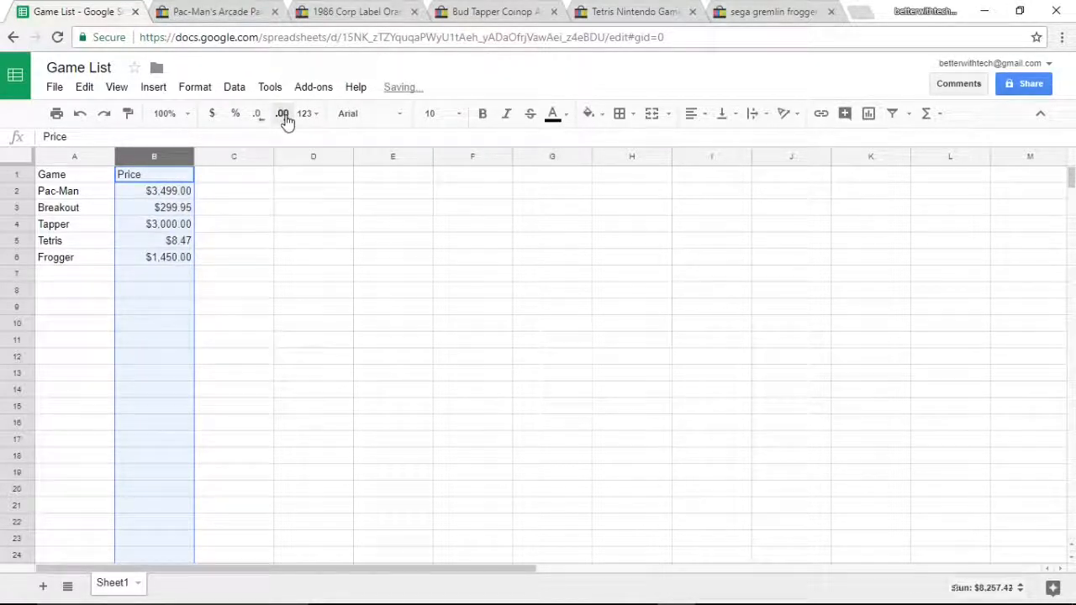
pyautogui.click(284, 118)
pyautogui.click(284, 118)
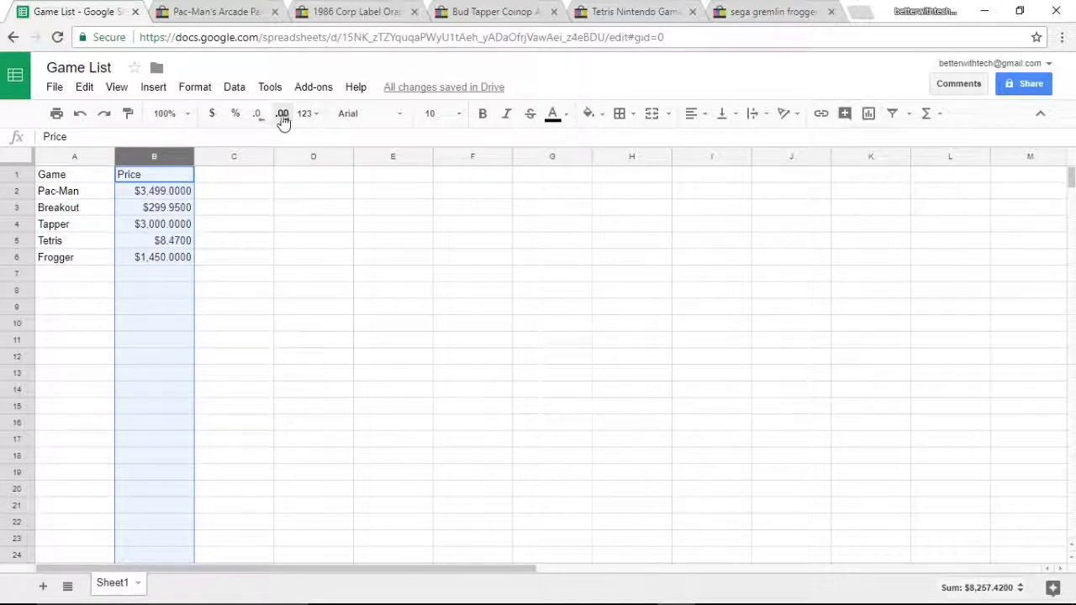
pyautogui.click(260, 117)
pyautogui.click(261, 117)
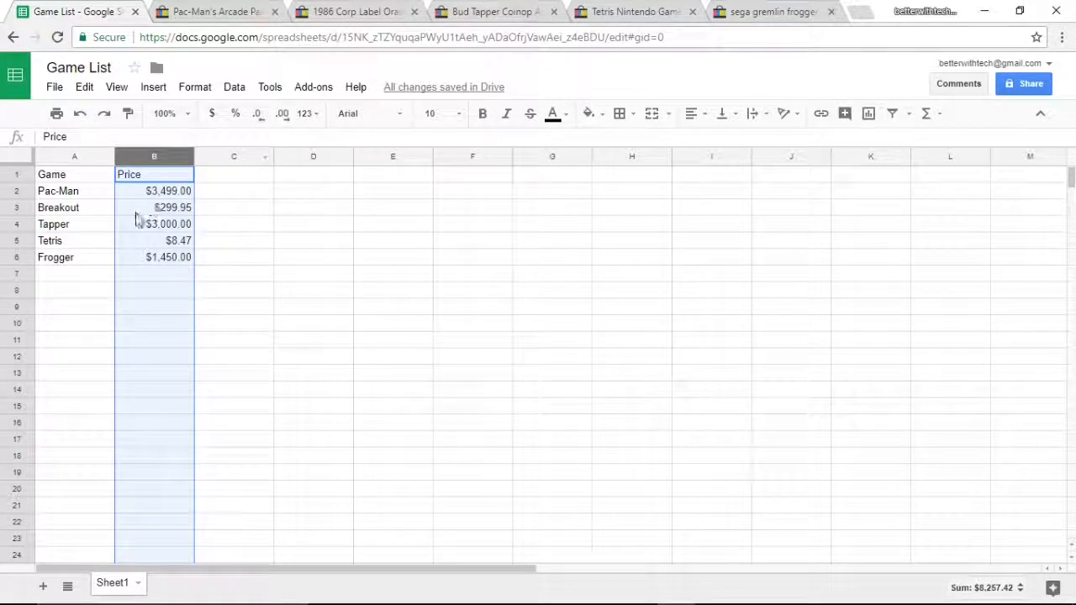
pyautogui.click(95, 292)
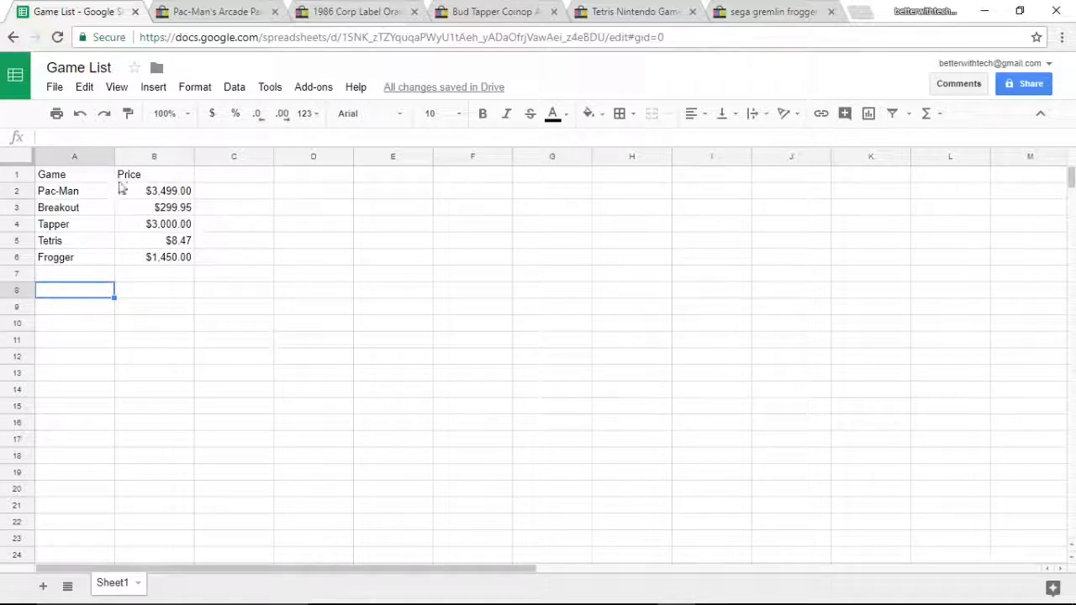
# Make the header row 1 bold and set its font size to 12.
pyautogui.click(18, 173)
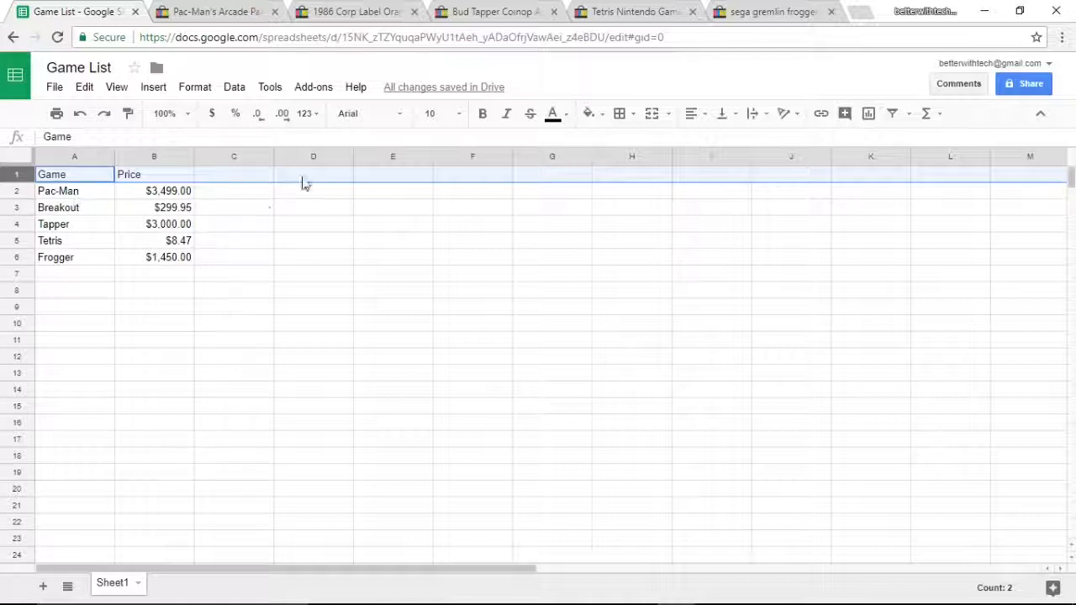
pyautogui.click(483, 117)
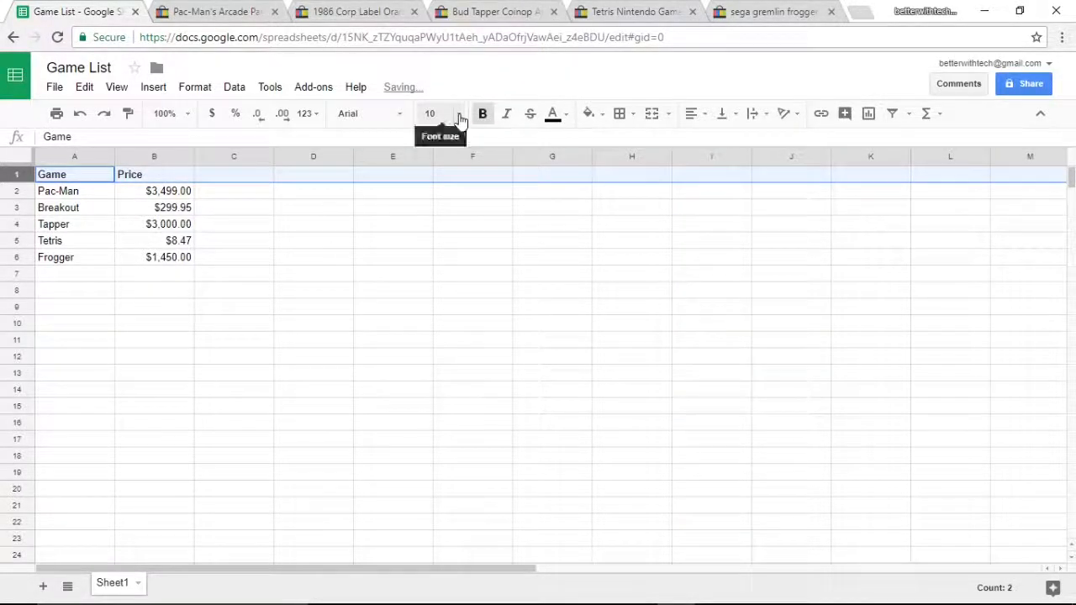
pyautogui.click(458, 114)
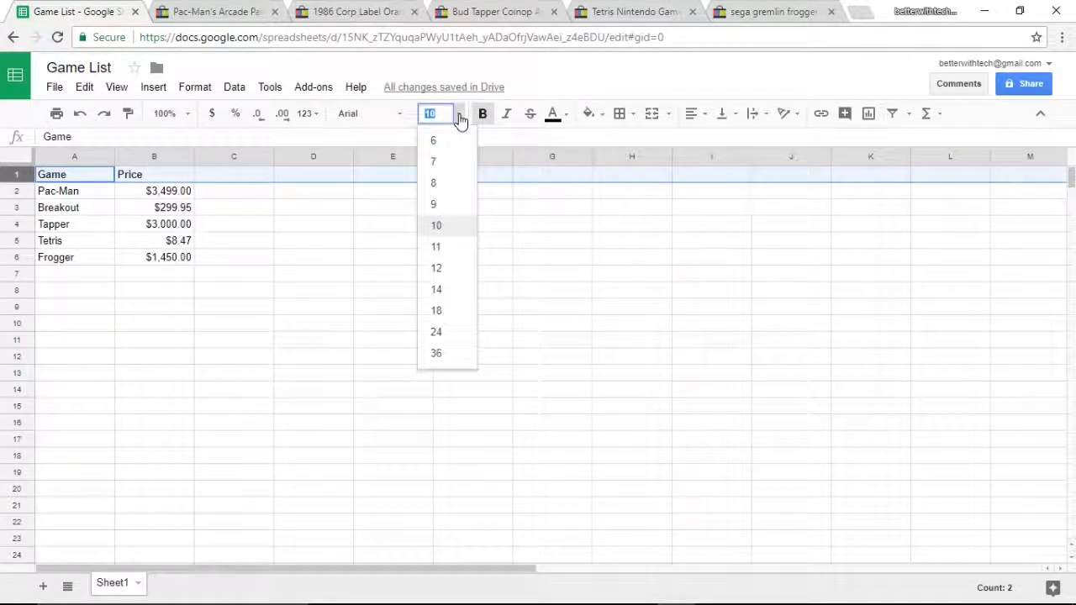
pyautogui.click(446, 269)
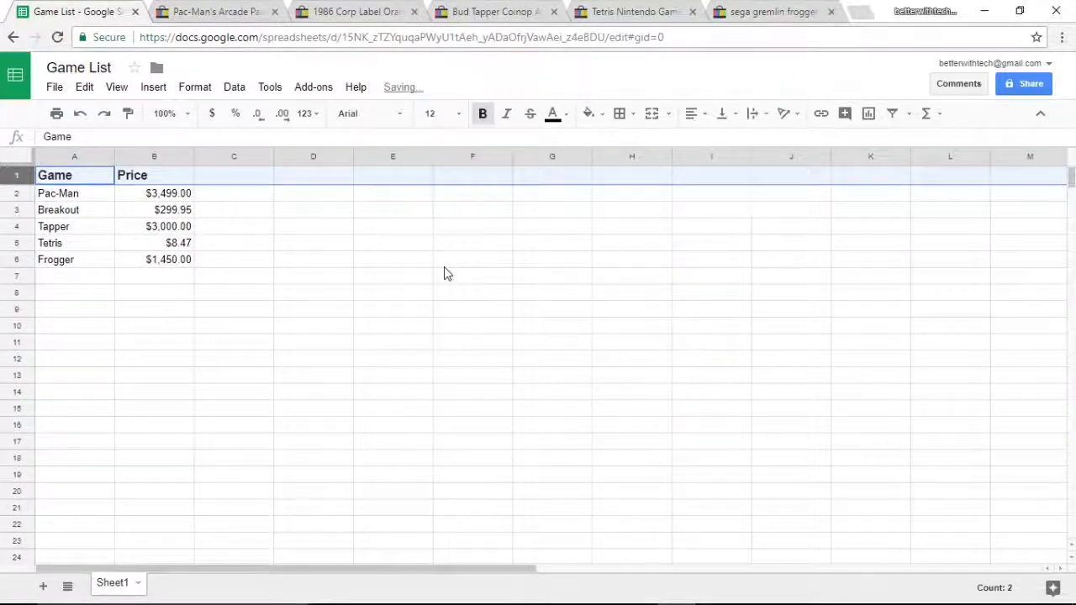
# Color the header row's text green and center it horizontally.
pyautogui.click(555, 115)
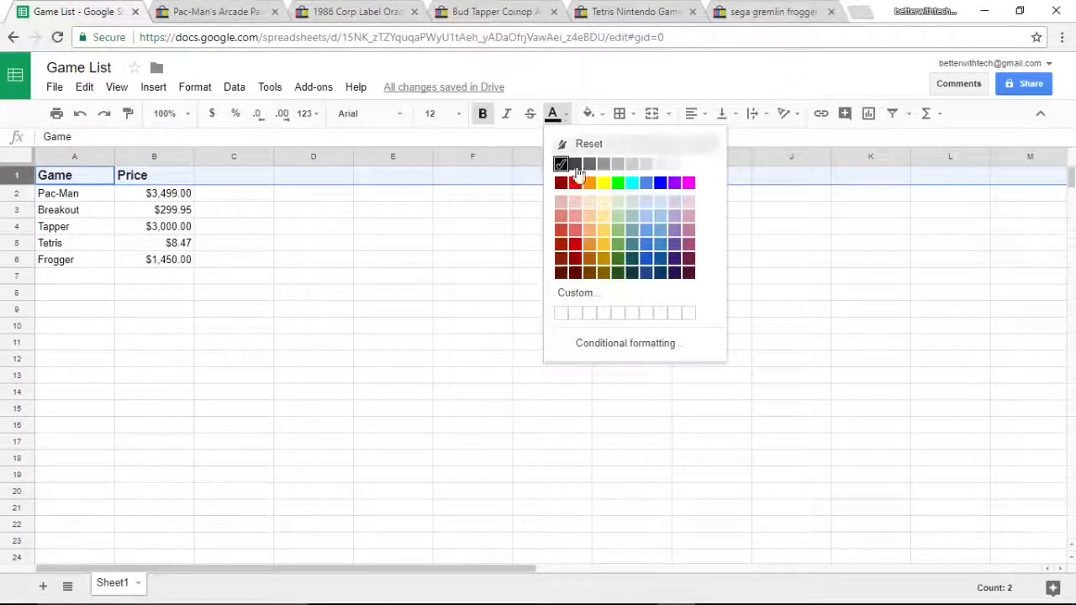
pyautogui.click(621, 250)
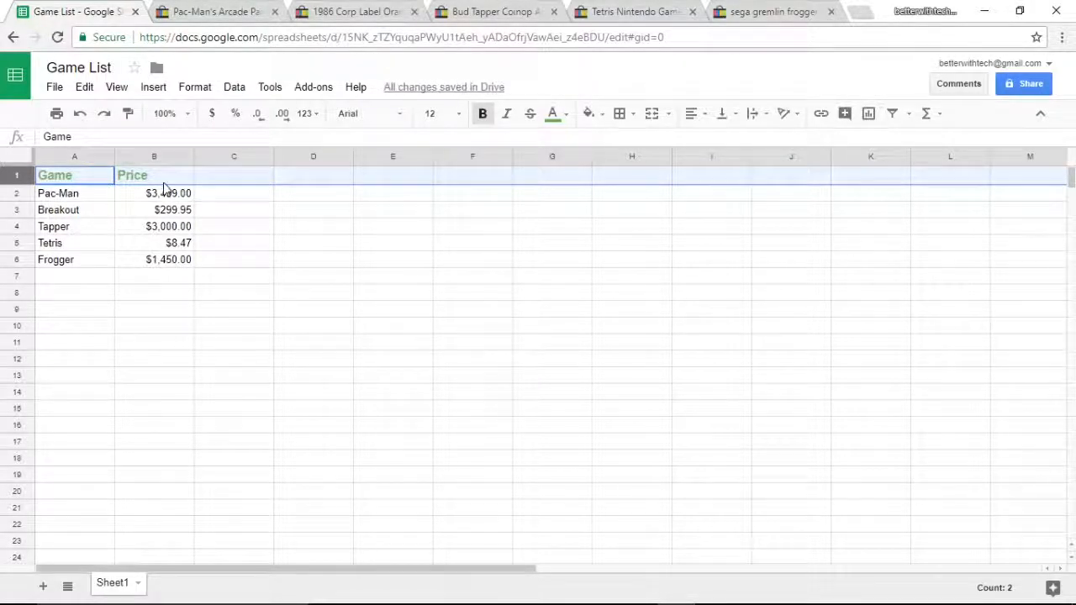
pyautogui.click(697, 117)
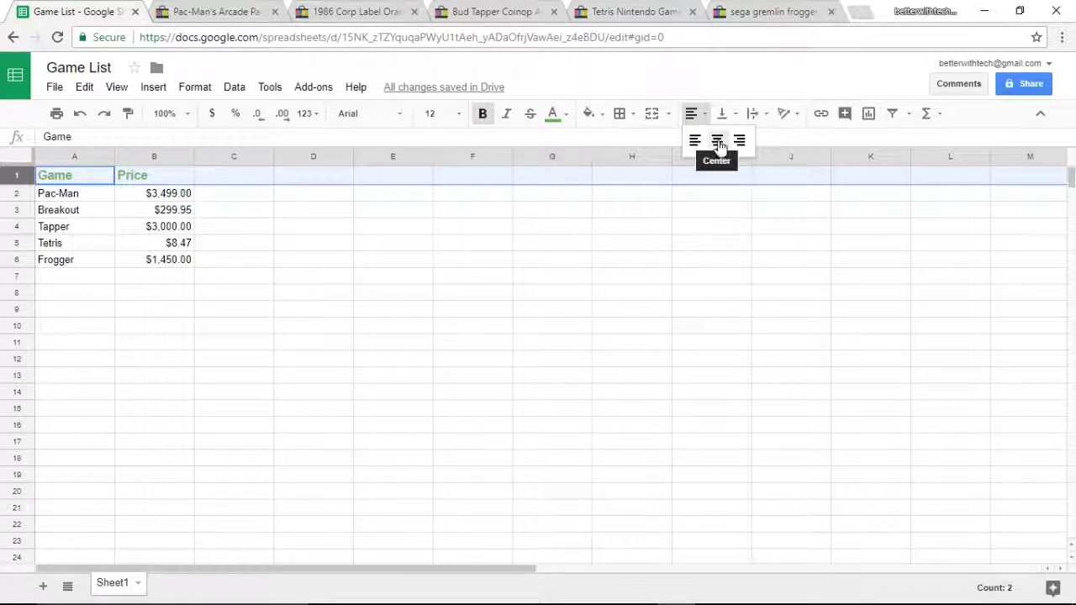
pyautogui.click(719, 143)
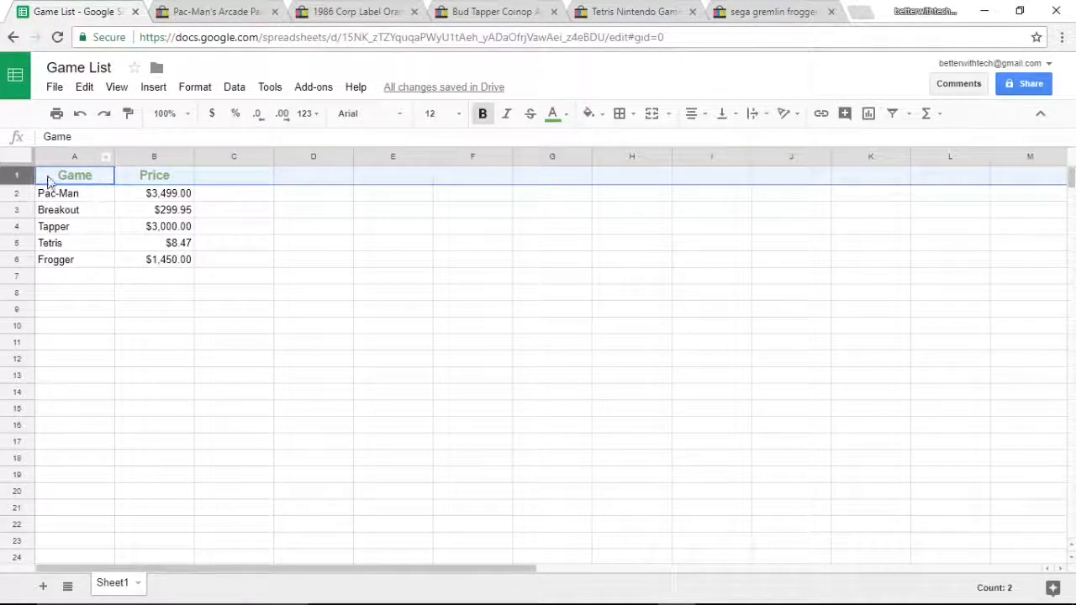
pyautogui.click(236, 282)
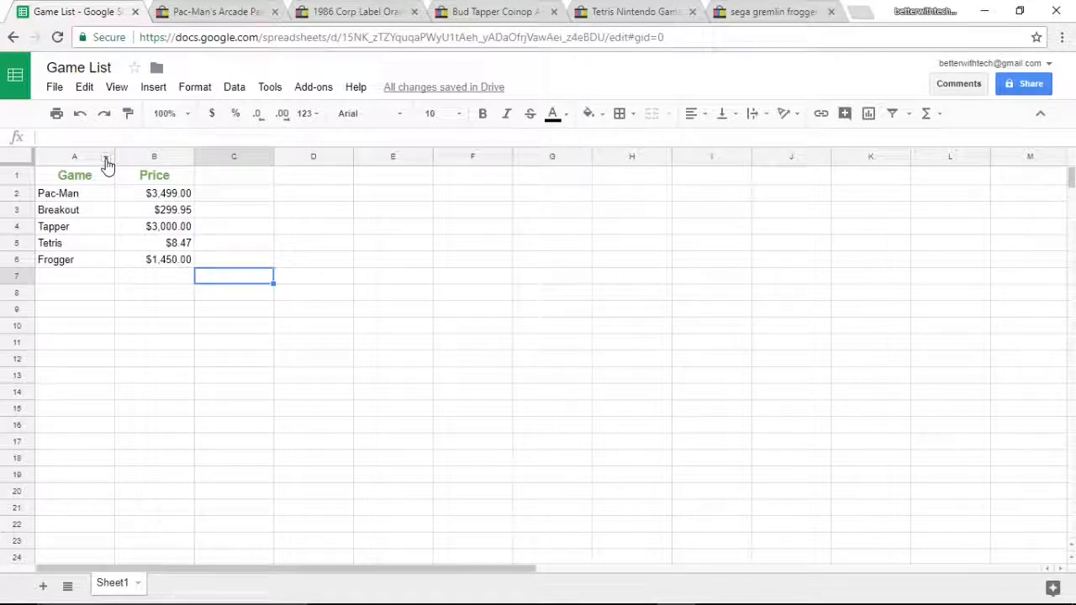
# Try sorting the sheet A → Z by the Game column, and undo the sort.
pyautogui.click(107, 160)
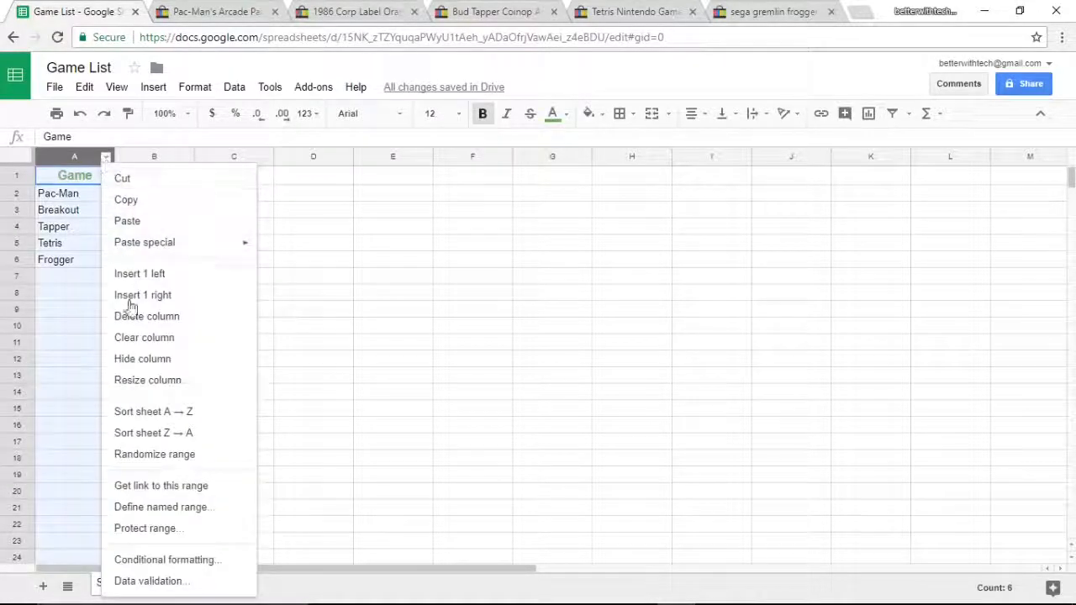
pyautogui.click(154, 417)
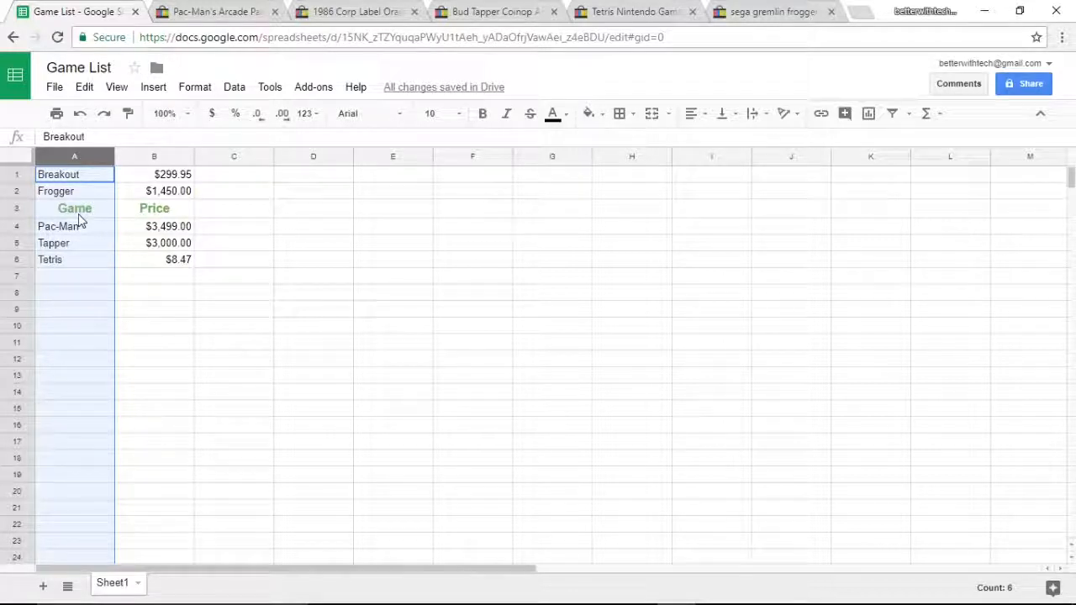
pyautogui.click(80, 115)
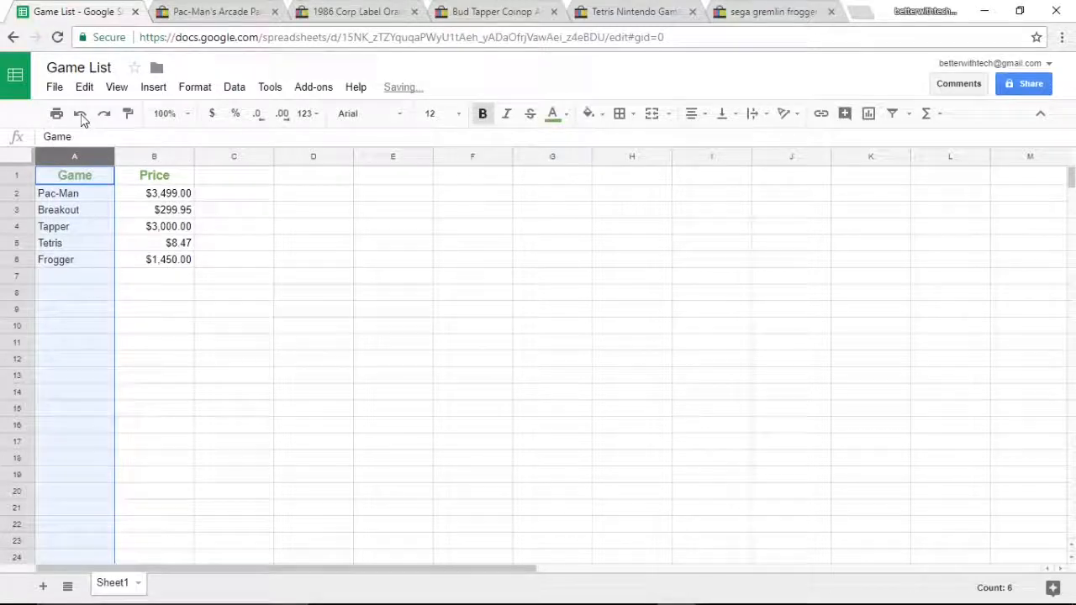
pyautogui.click(239, 311)
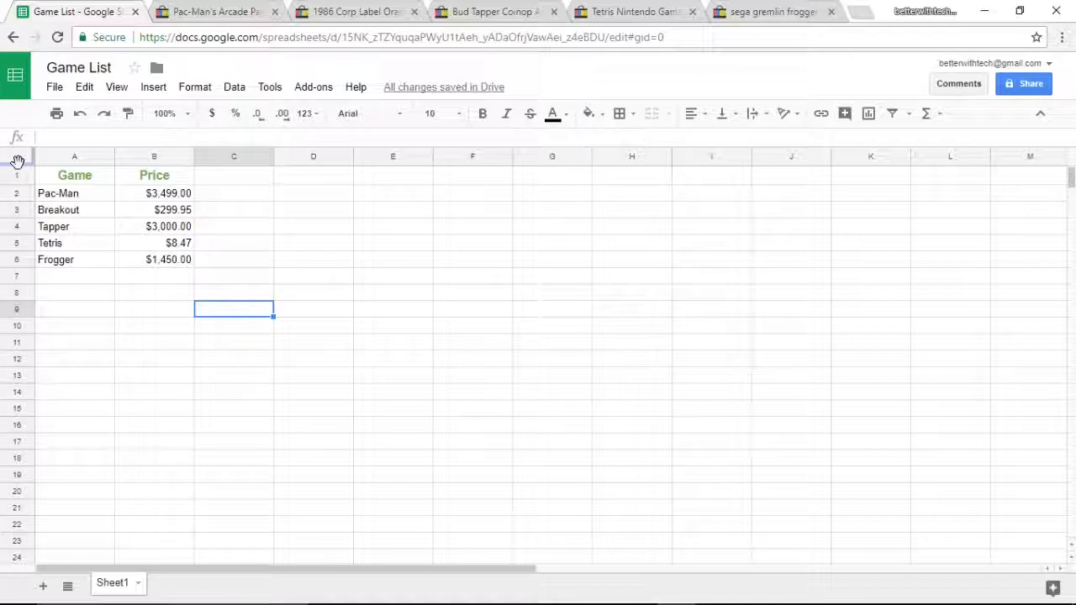
# Freeze the header row by placing the freeze divider directly below row 1.
pyautogui.moveTo(18, 161); pyautogui.dragTo(13, 185)
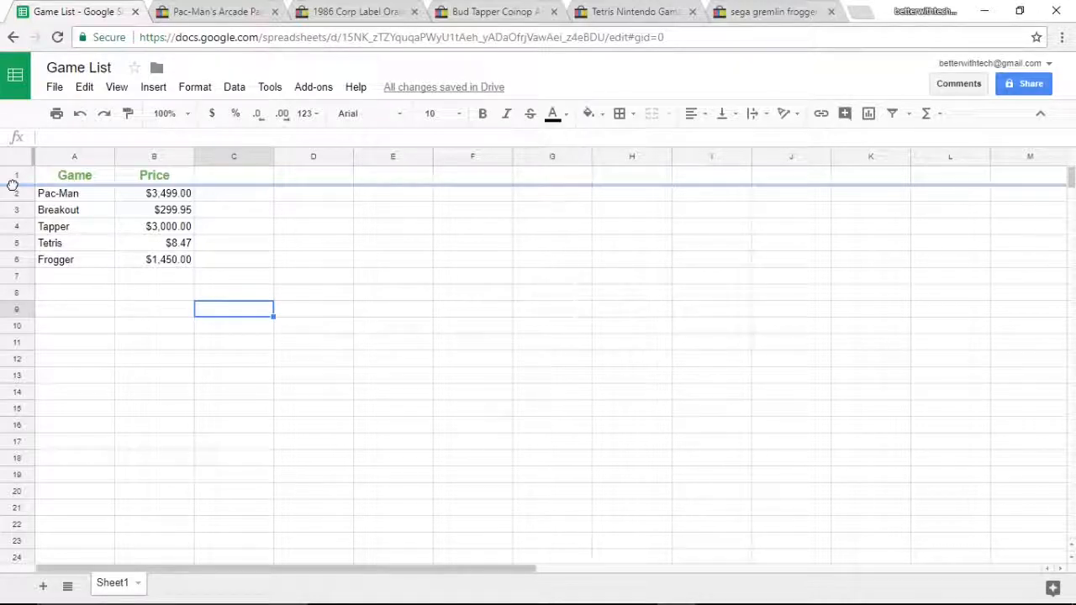
pyautogui.moveTo(14, 185); pyautogui.dragTo(21, 264)
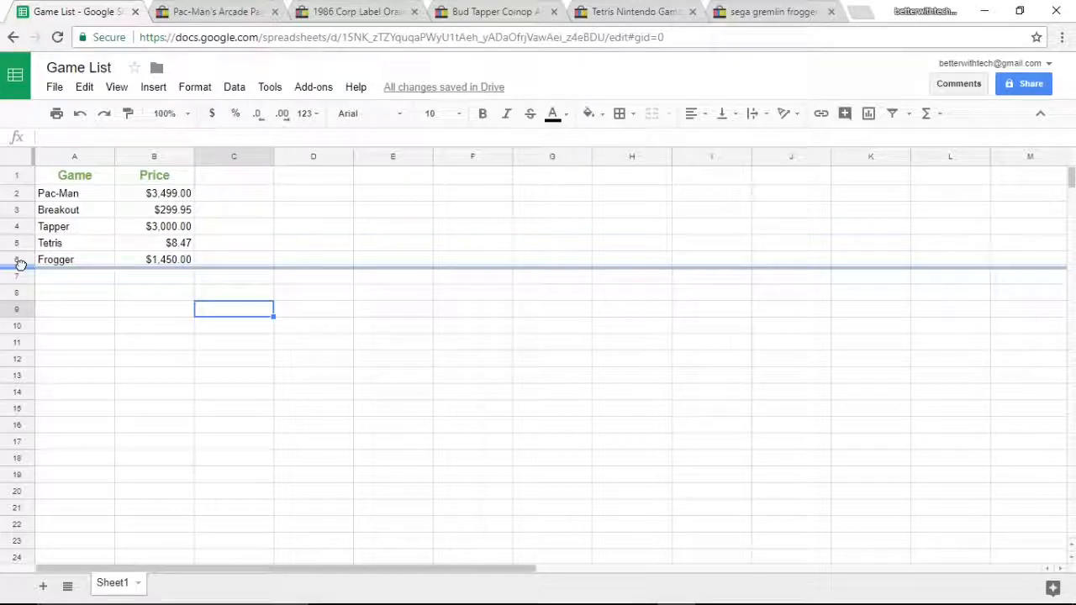
pyautogui.moveTo(20, 267); pyautogui.dragTo(24, 185)
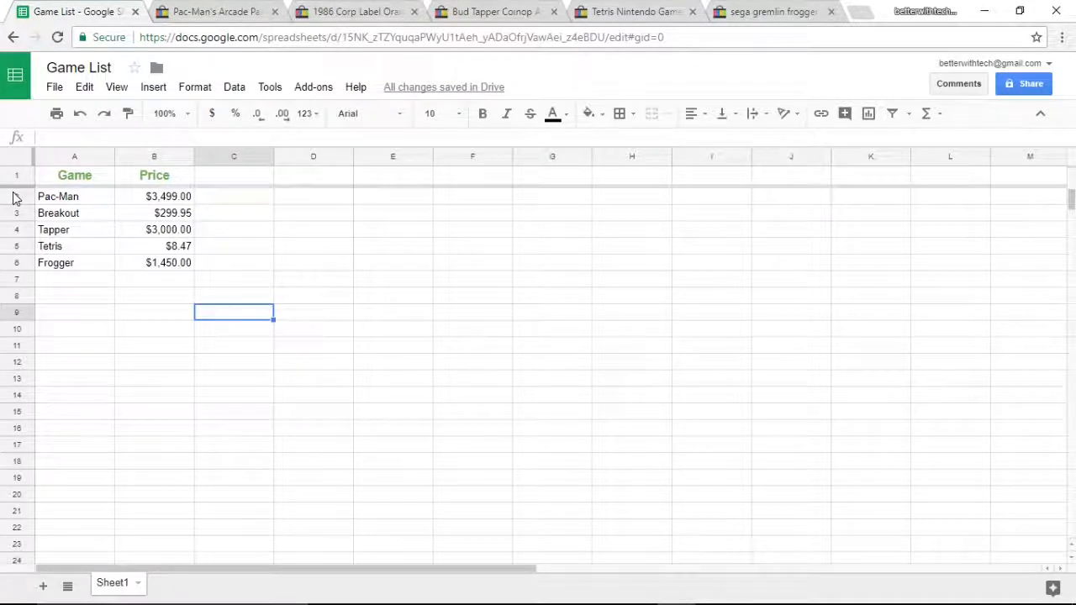
# Sort the sheet A → Z by the Game column, keeping the frozen header row in place.
pyautogui.click(107, 160)
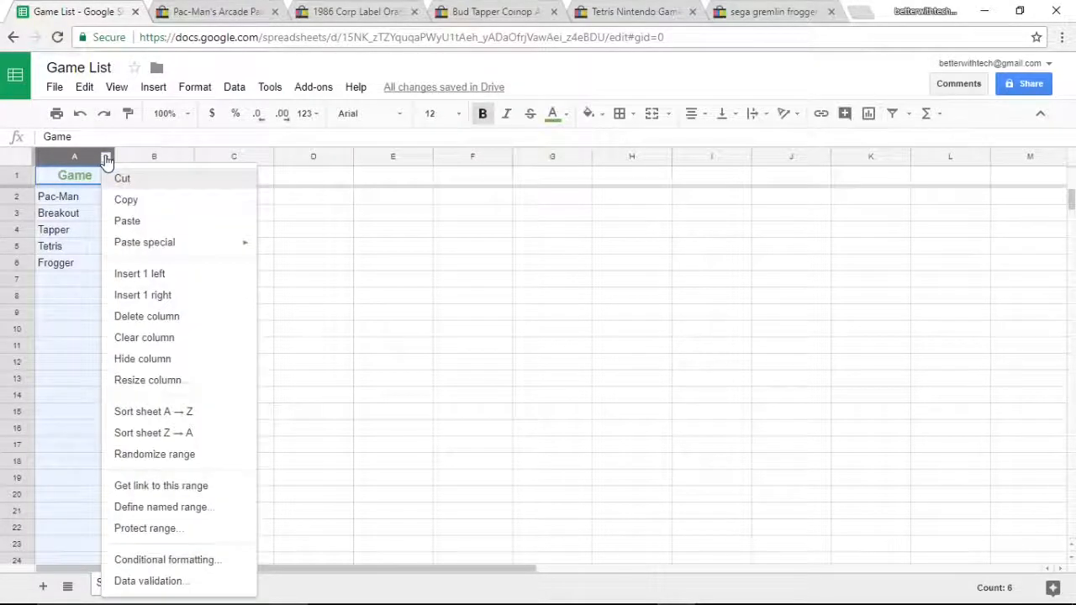
pyautogui.click(169, 412)
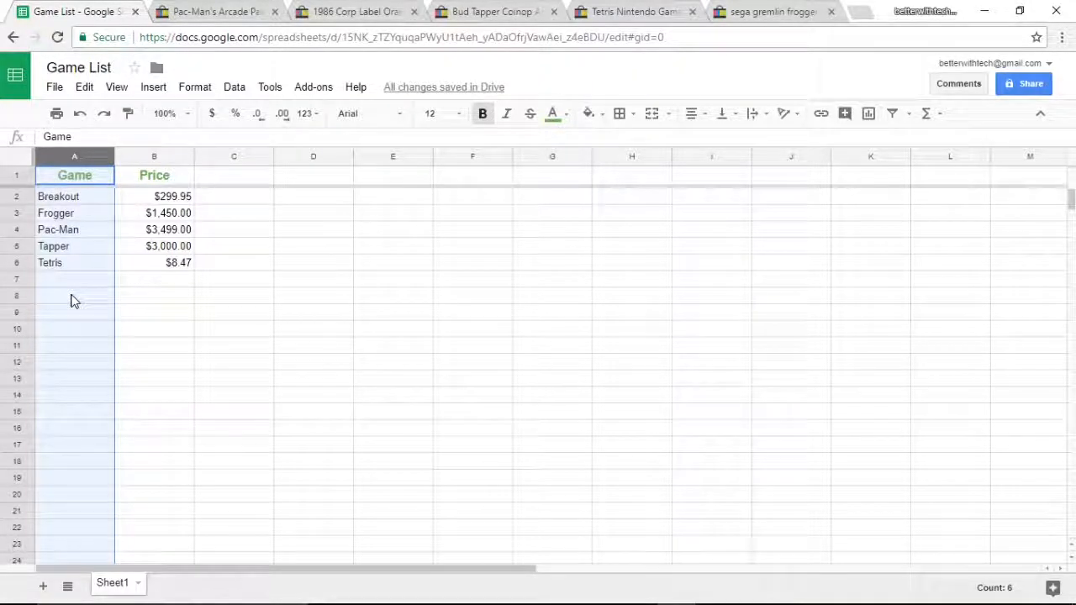
pyautogui.click(133, 316)
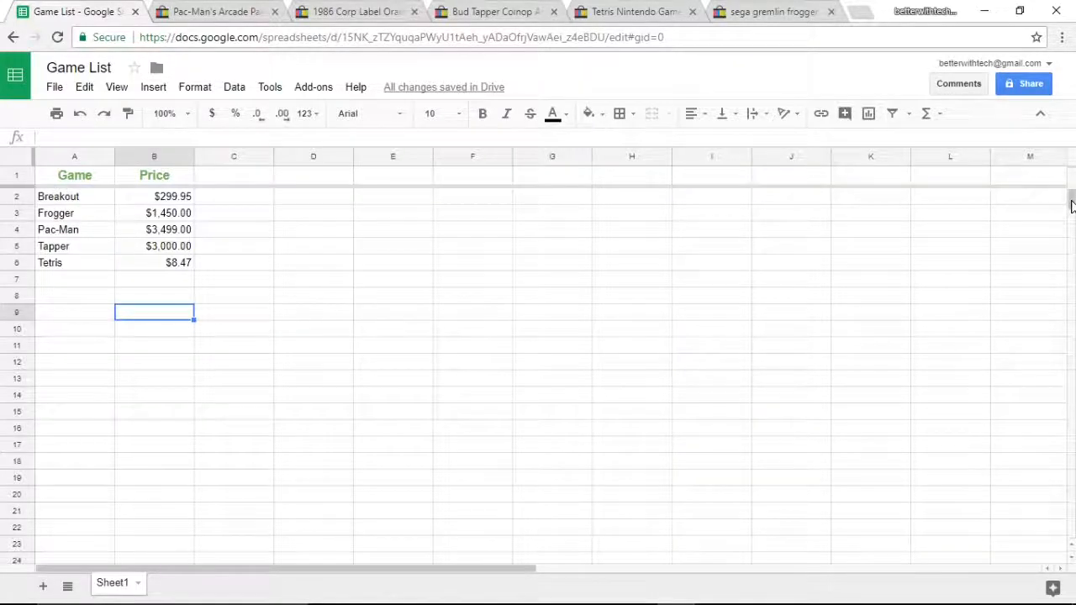
# Sort the sheet A → Z by the Price column so the games run from cheapest to most expensive.
pyautogui.moveTo(1072, 206); pyautogui.dragTo(1072, 327)
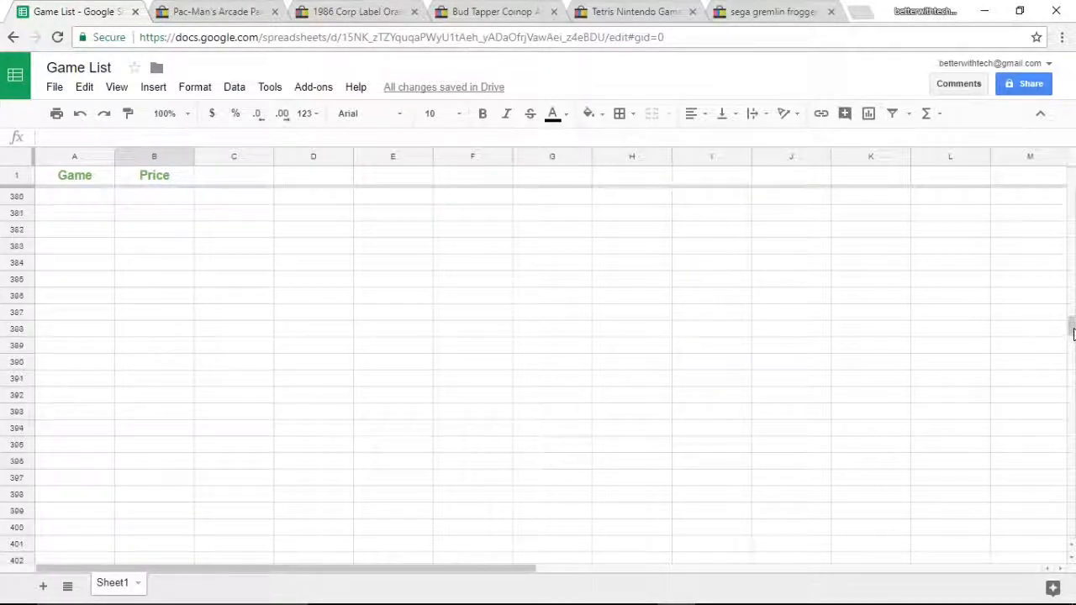
pyautogui.moveTo(1073, 336); pyautogui.dragTo(1071, 168)
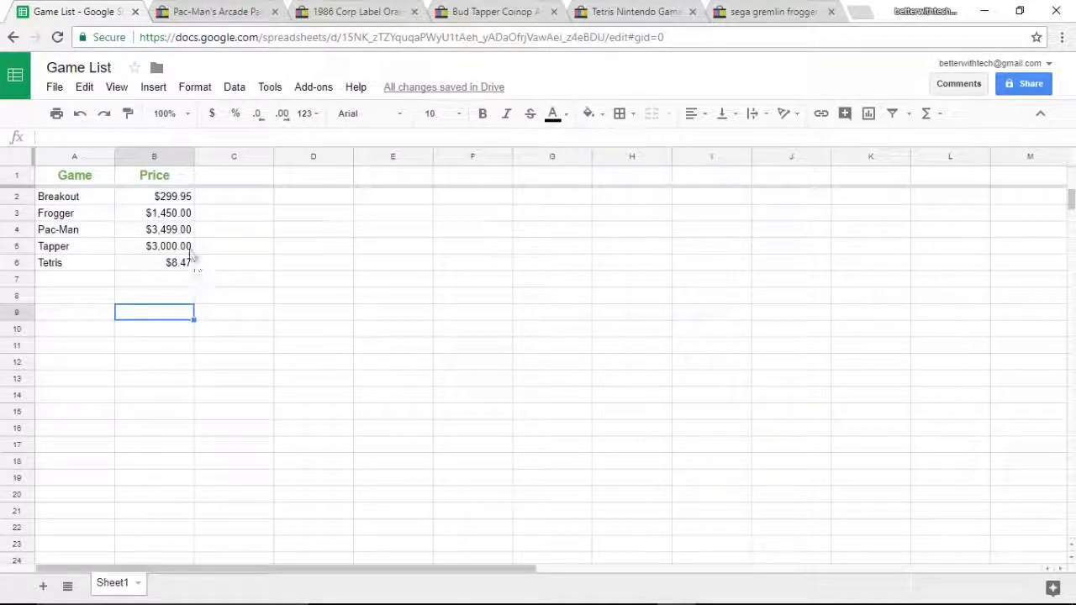
pyautogui.click(187, 160)
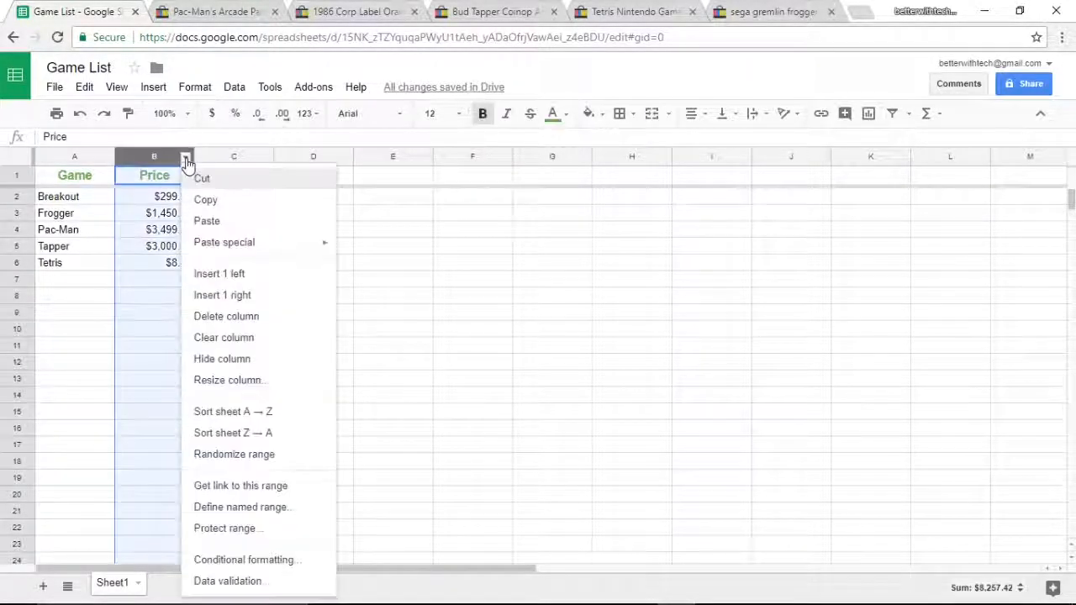
pyautogui.click(242, 412)
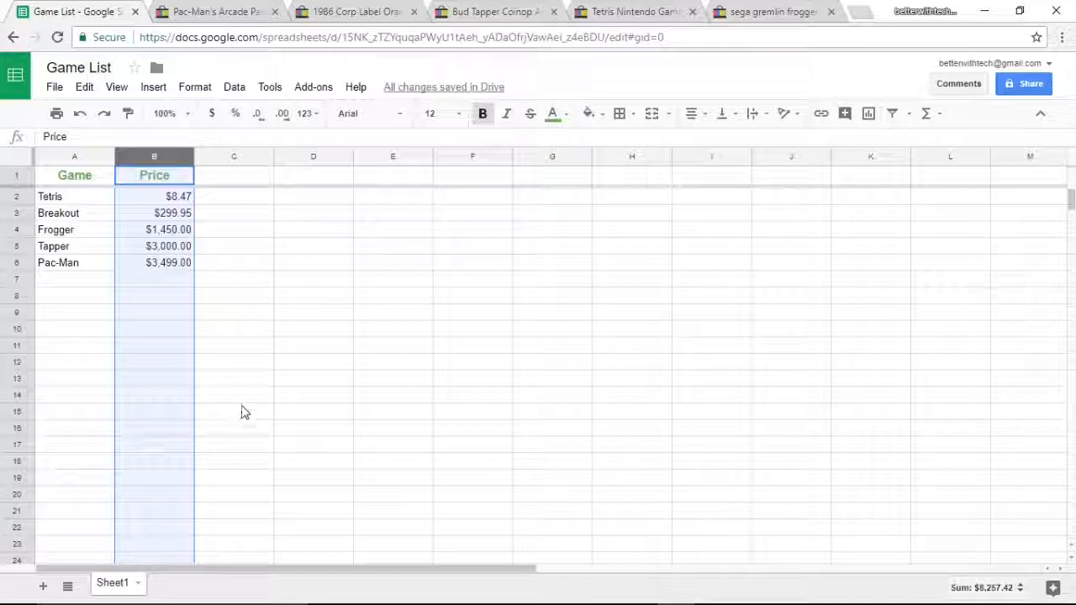
pyautogui.click(244, 366)
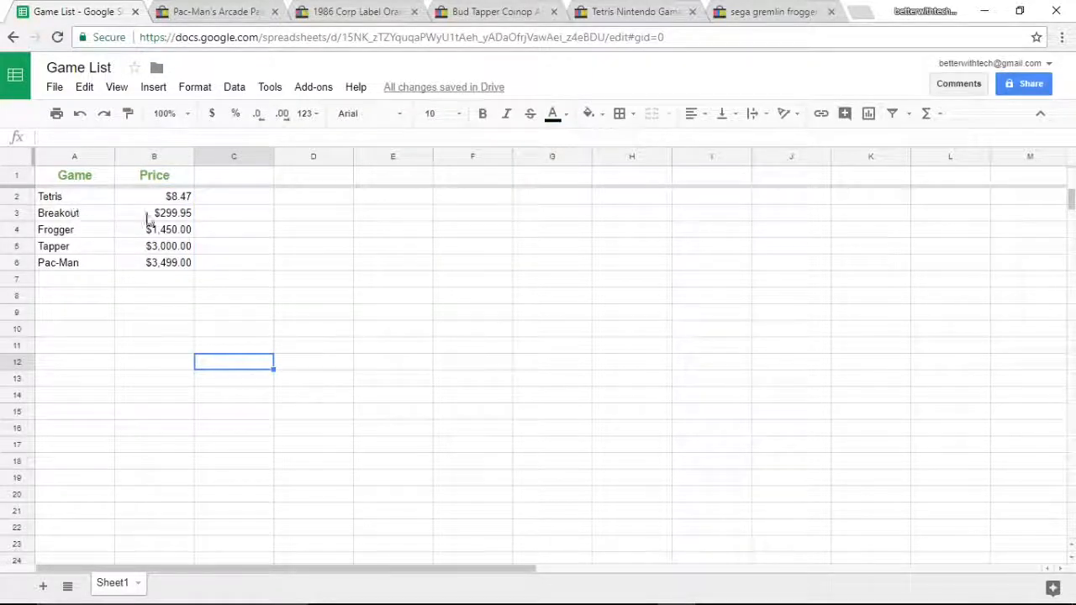